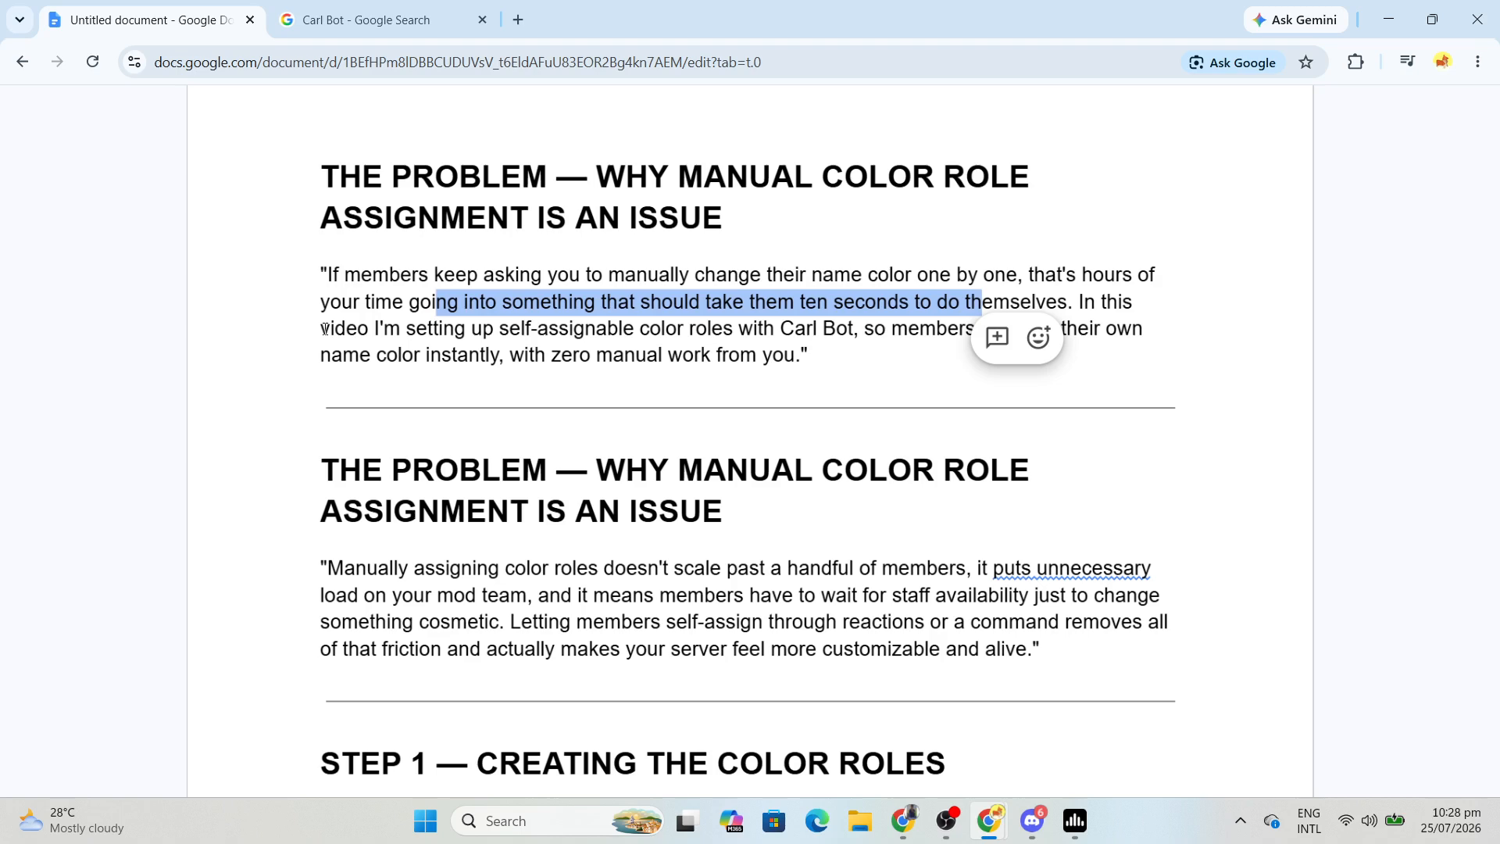
# - Open the Carl-bot Dashboard result from the Google search in a new tab and switch to it
pyautogui.click(490, 6)
pyautogui.rightClick(360, 311)
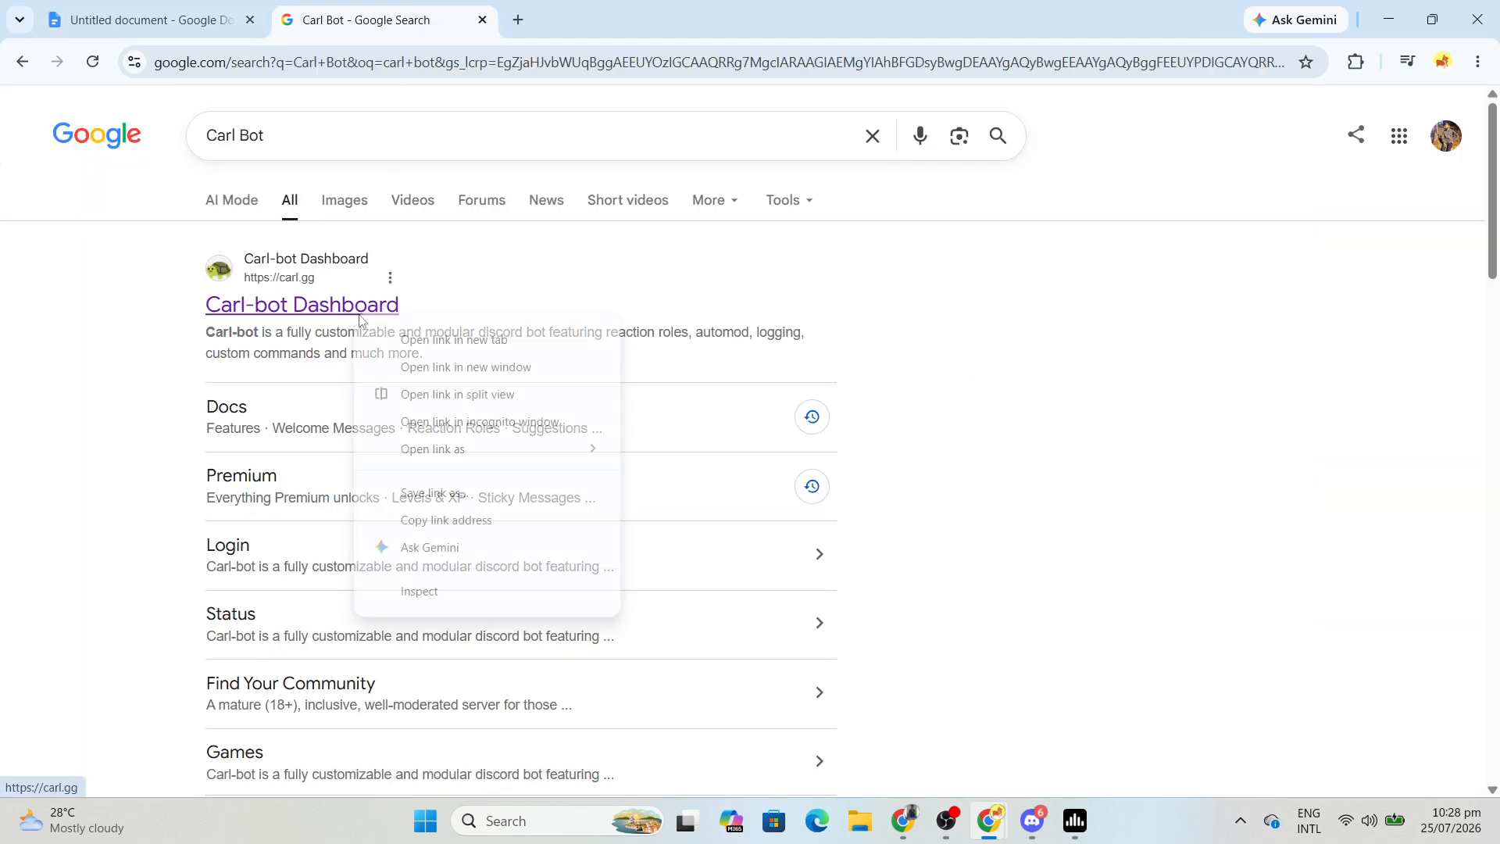
pyautogui.click(413, 338)
pyautogui.hotkey('ctrl', 'Tab')
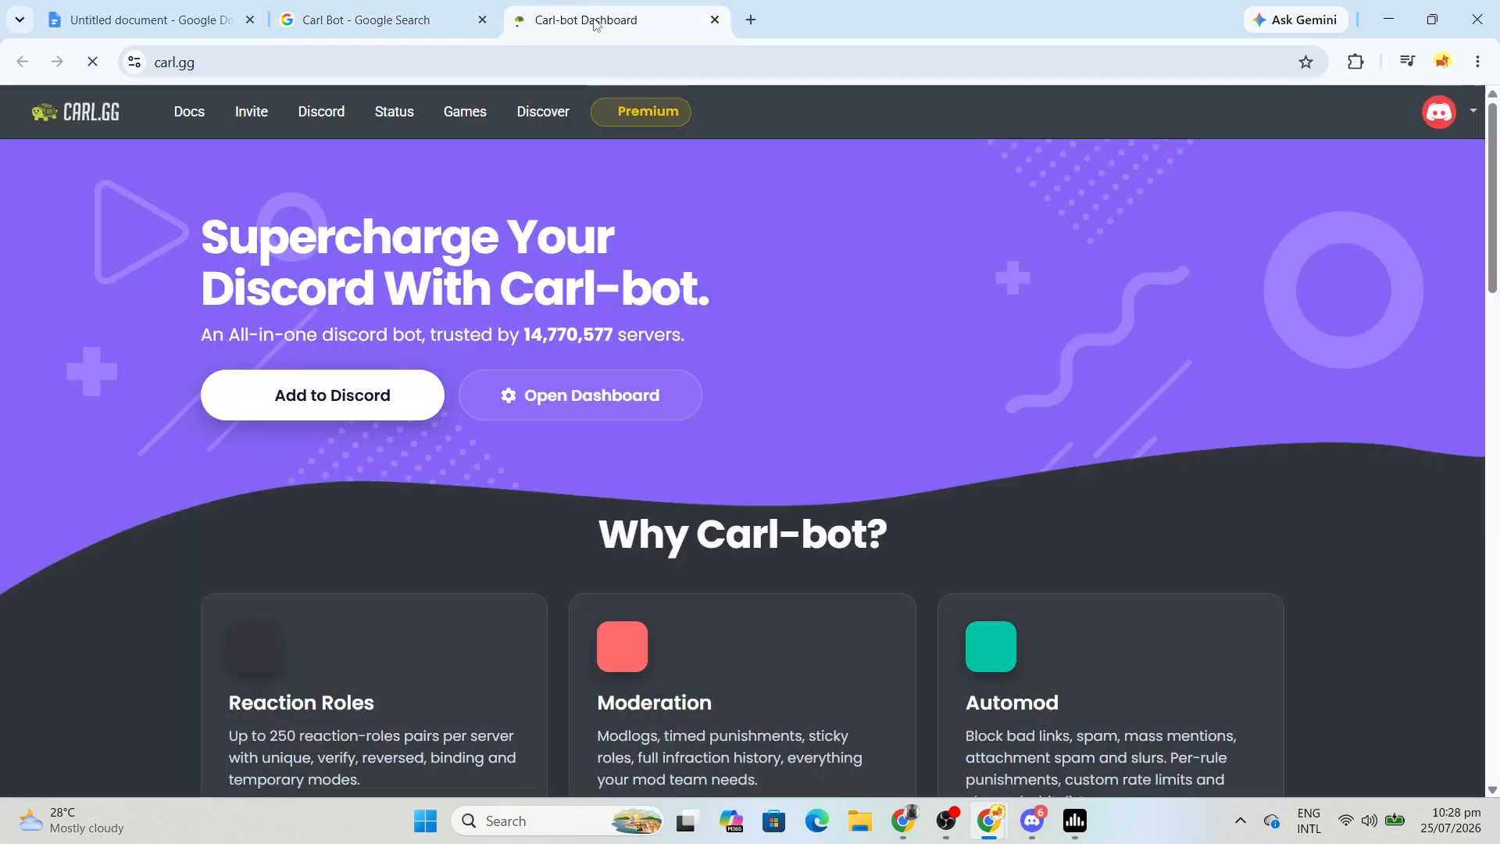
# - Look through the feature cards under "Why Carl-bot?" on the Carl-bot home page
pyautogui.scroll(-5, 717, 322)
pyautogui.scroll(-3, 715, 313)
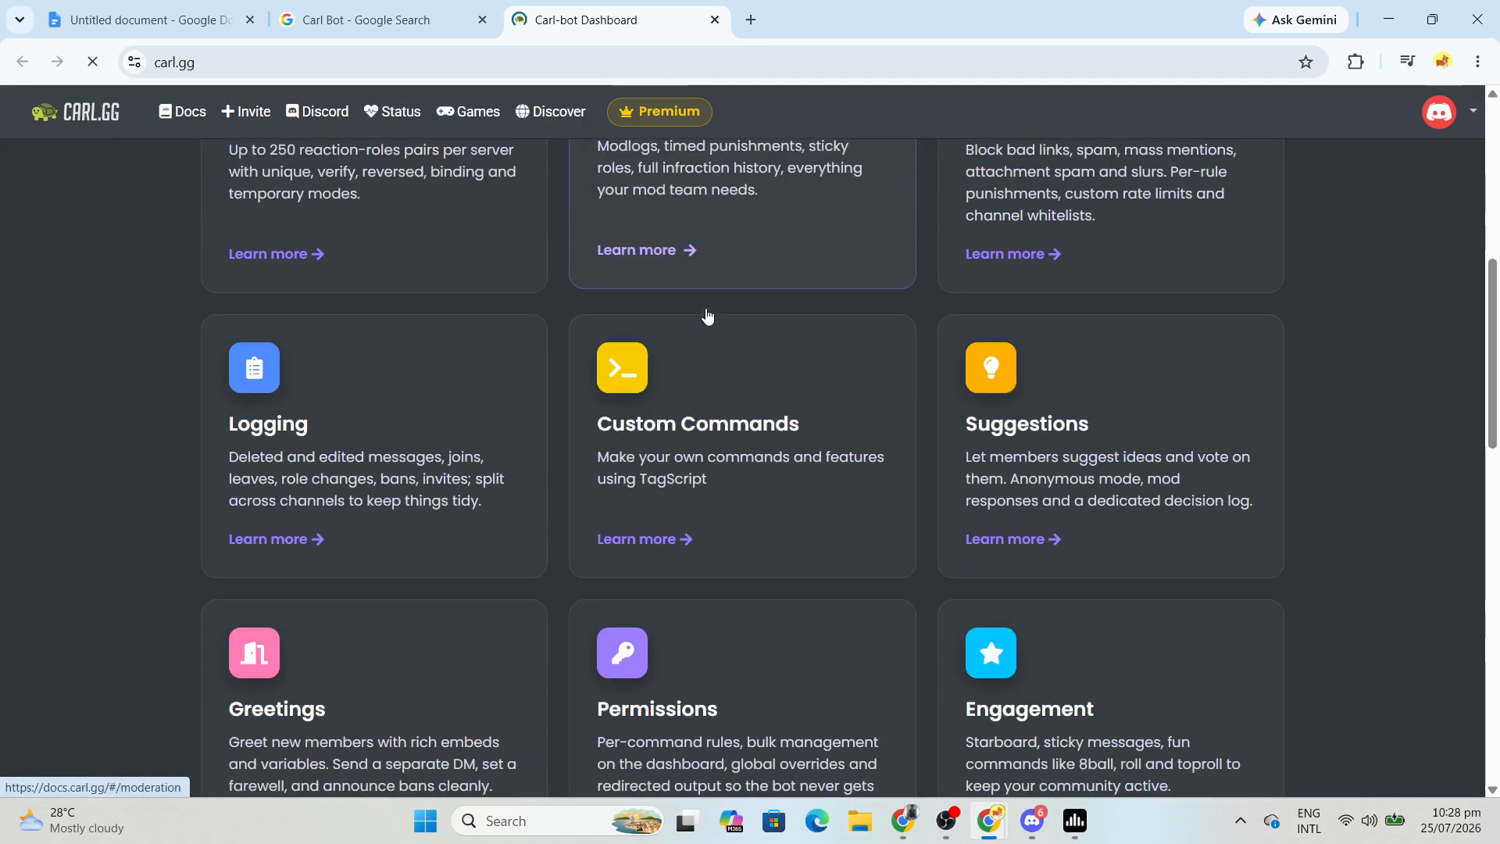
pyautogui.scroll(-6, 715, 312)
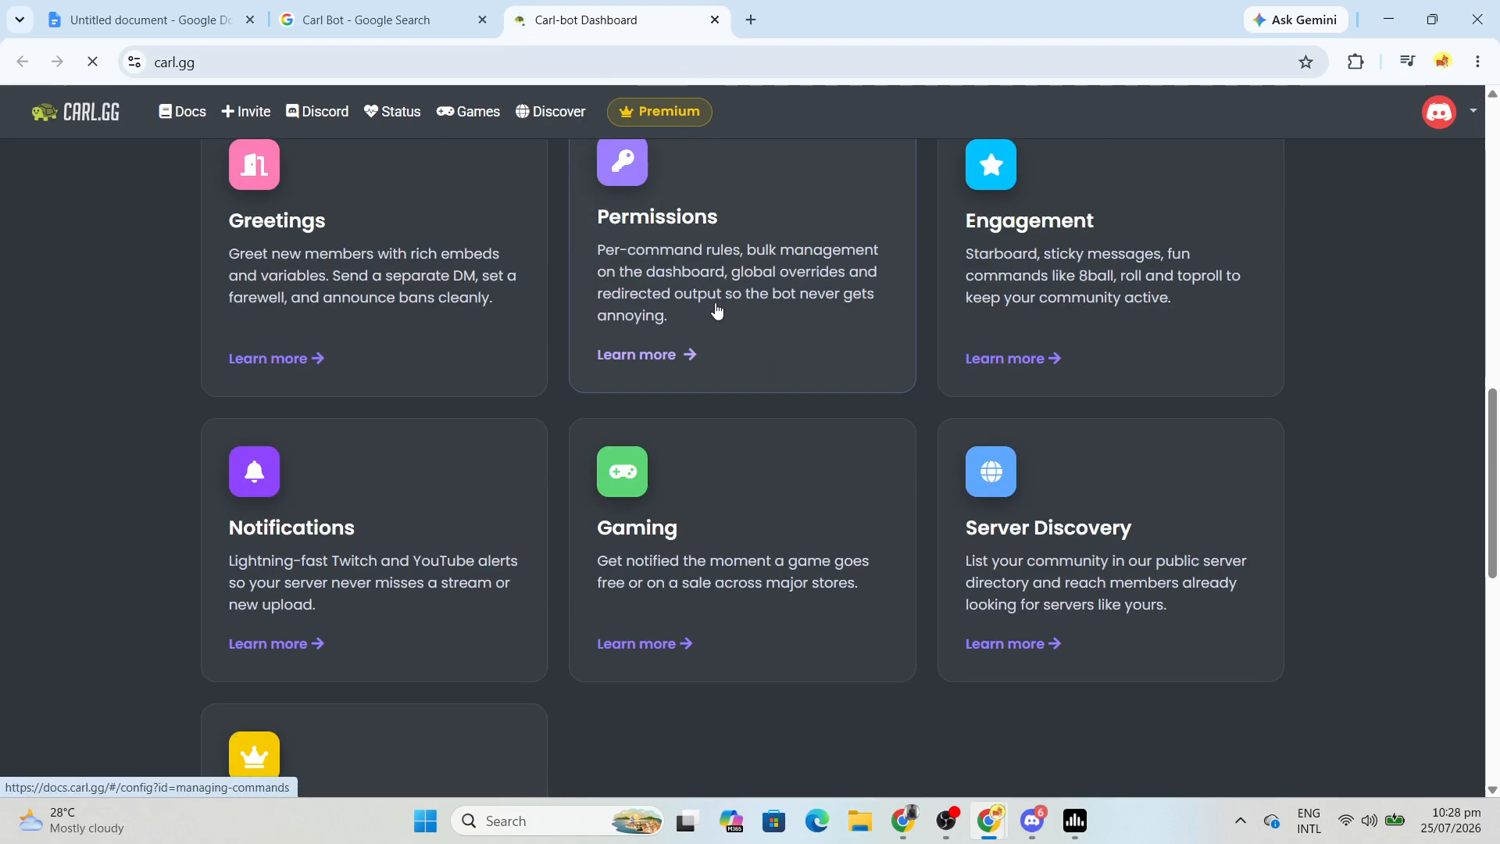
pyautogui.scroll(-2, 718, 310)
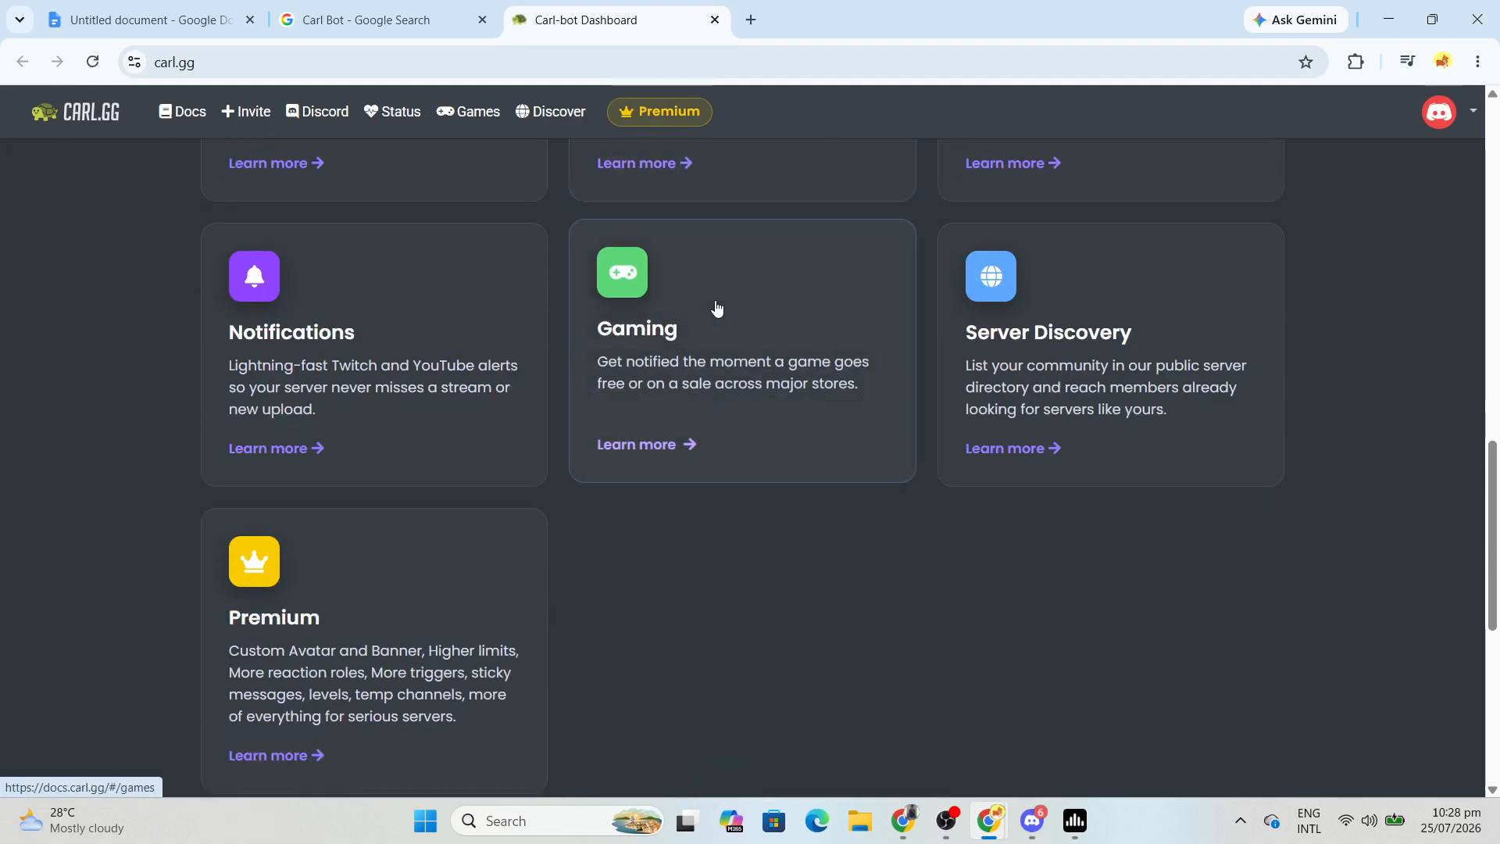
pyautogui.scroll(-1, 717, 309)
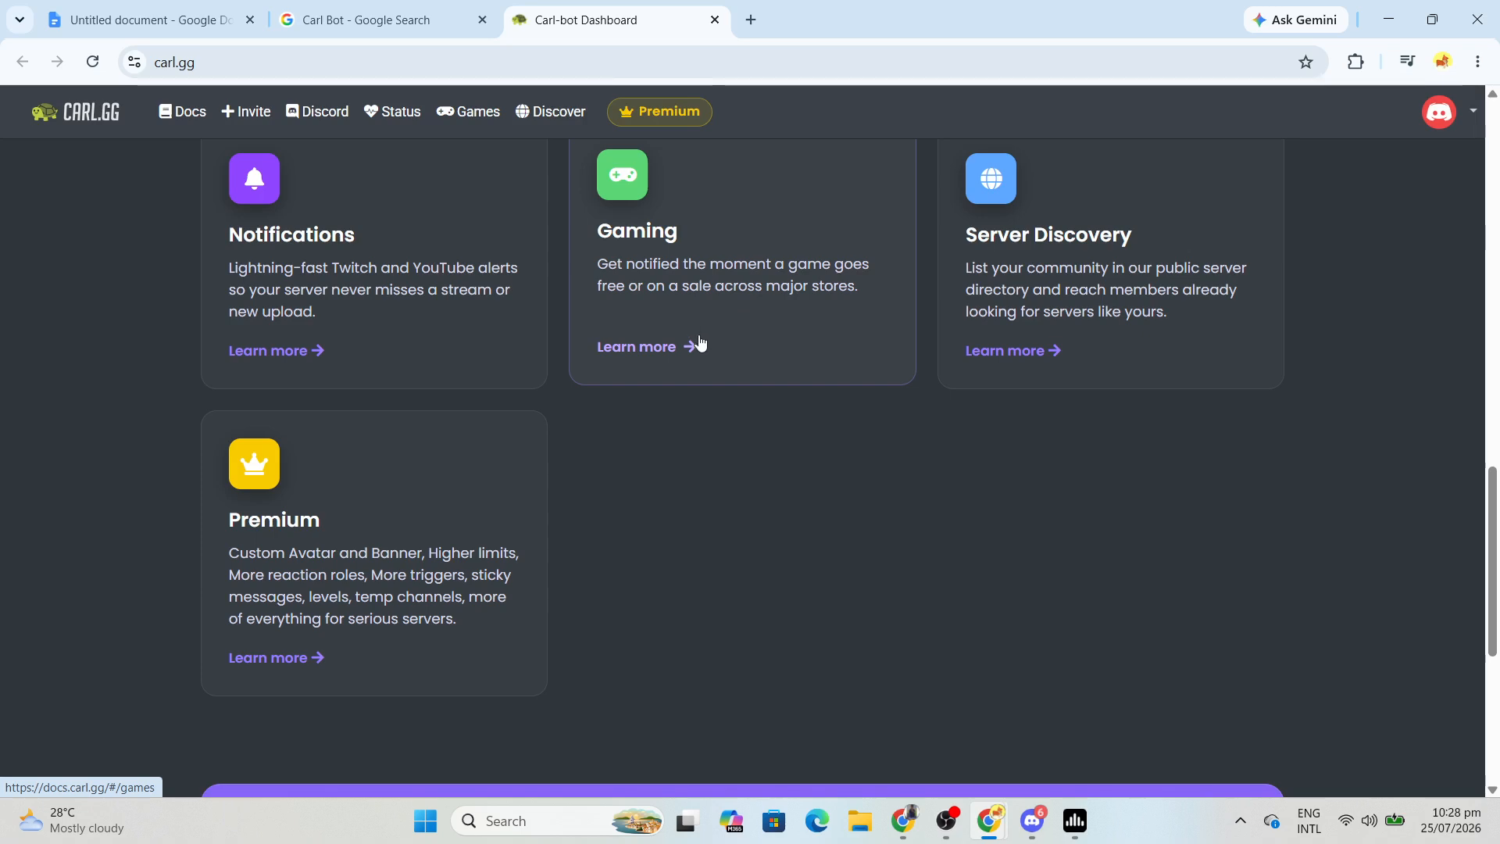
pyautogui.scroll(3, 672, 442)
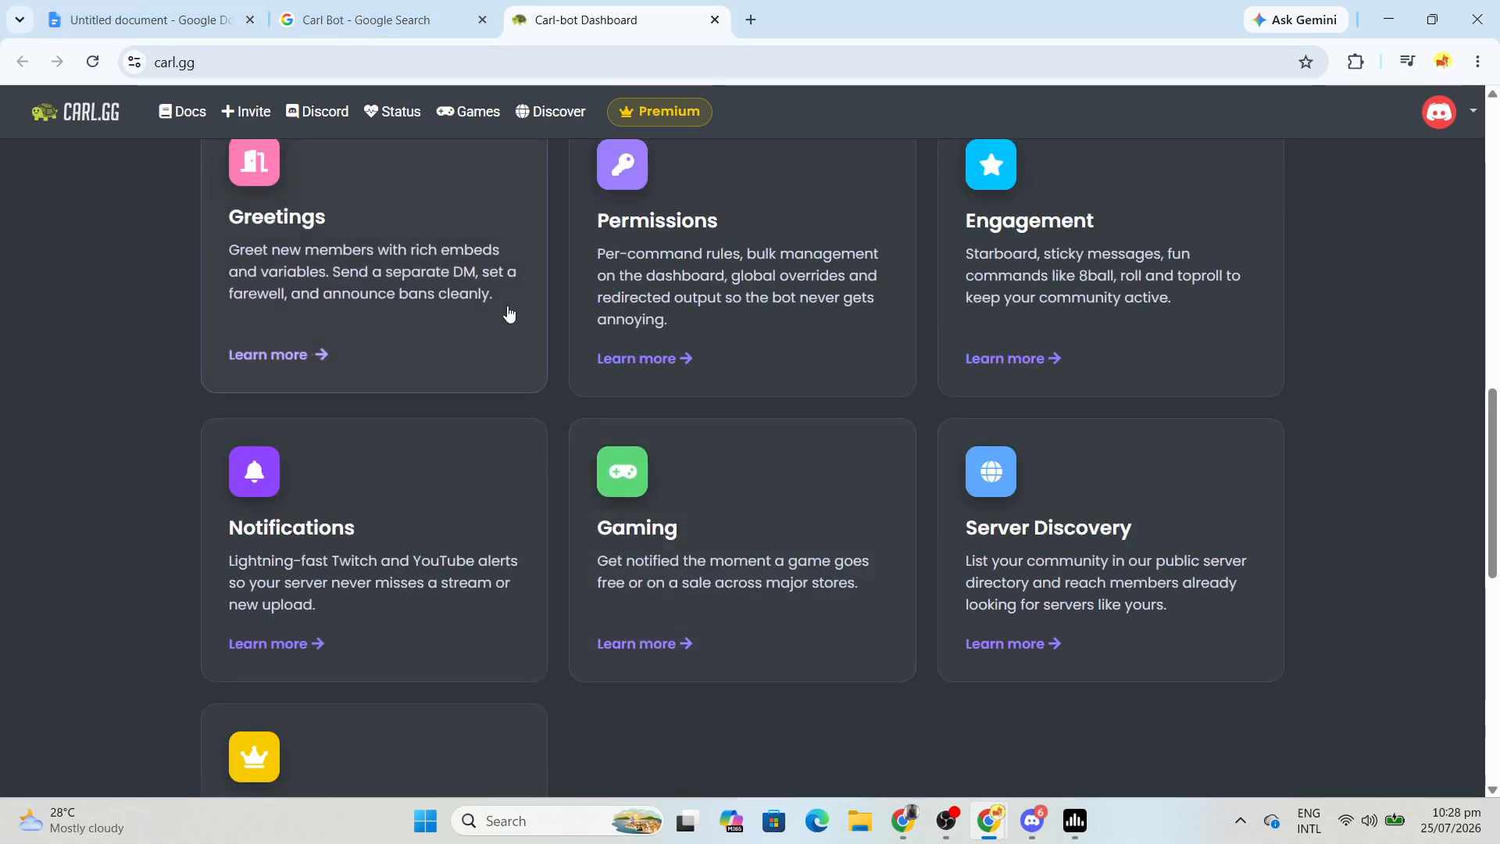
pyautogui.scroll(9, 590, 266)
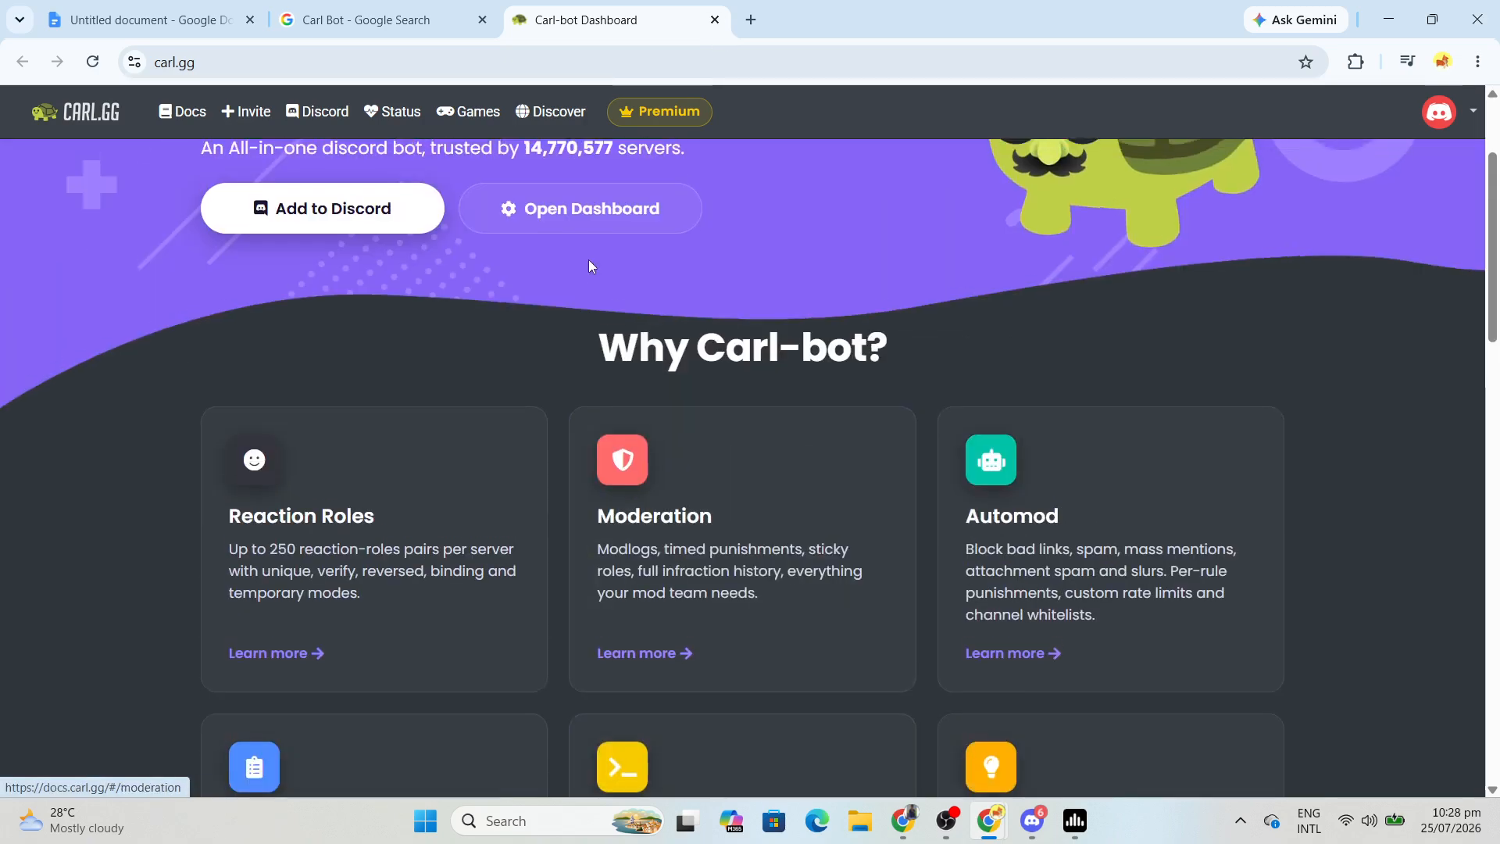
# - Open the Carl-bot dashboard for the OBX Community server
pyautogui.scroll(2, 589, 259)
pyautogui.click(599, 399)
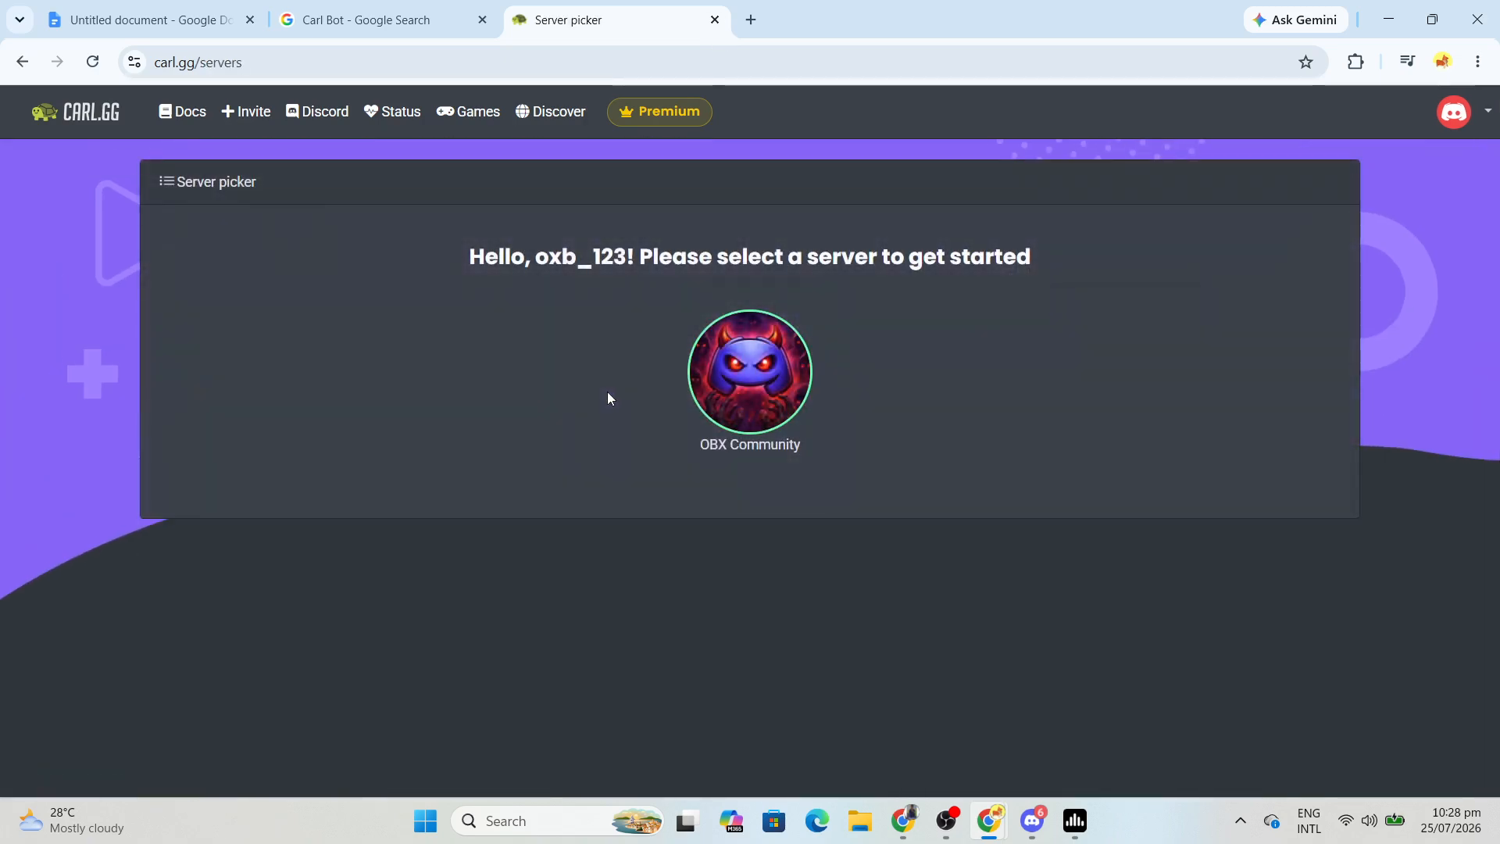
pyautogui.click(767, 404)
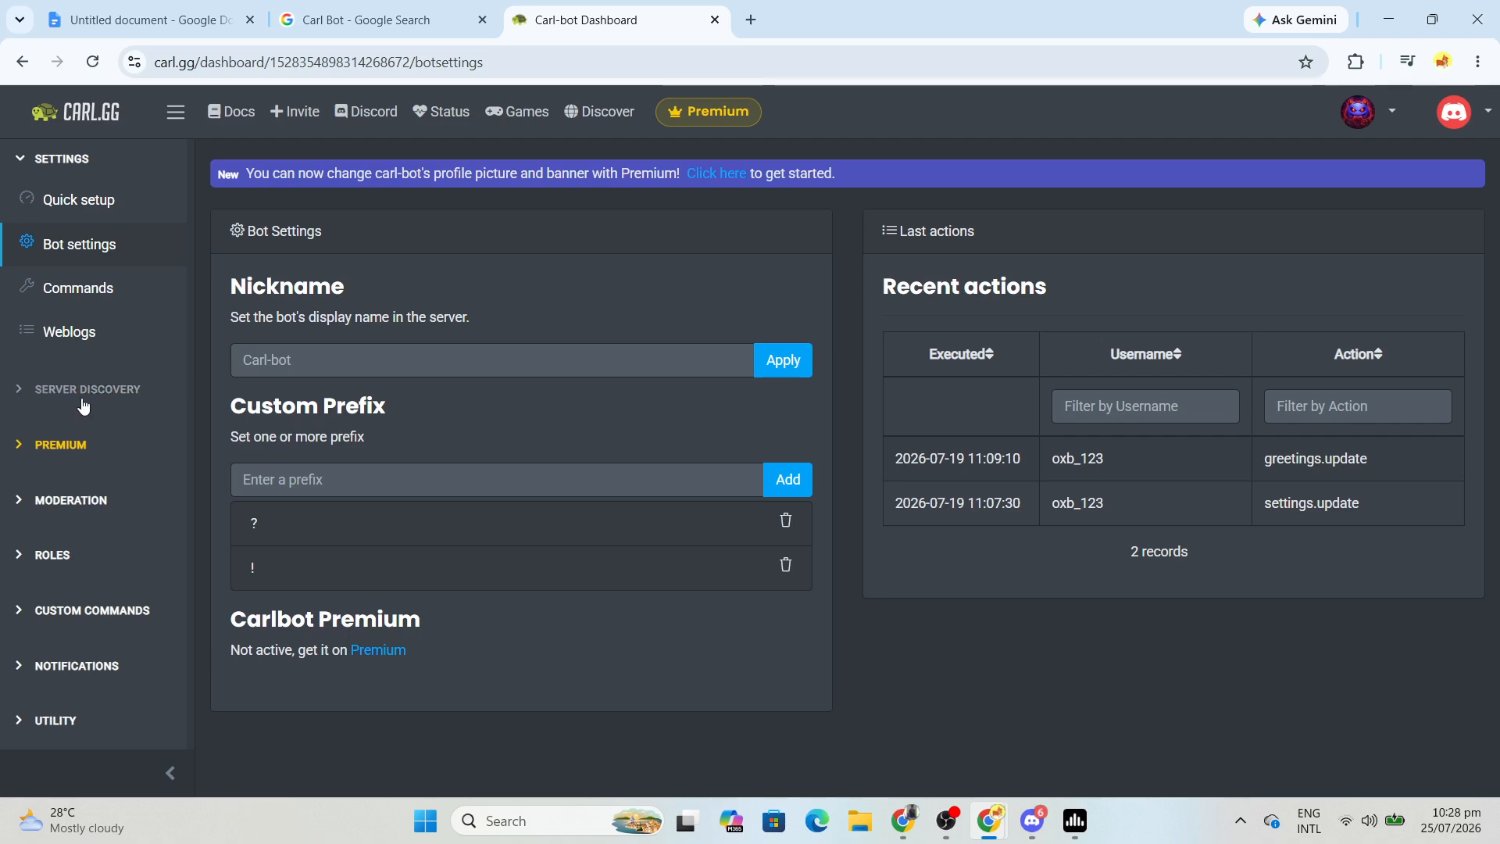
# - Look through the dashboard's Utility and Custom Commands sections and open the Reaction roles page under Roles
pyautogui.click(27, 721)
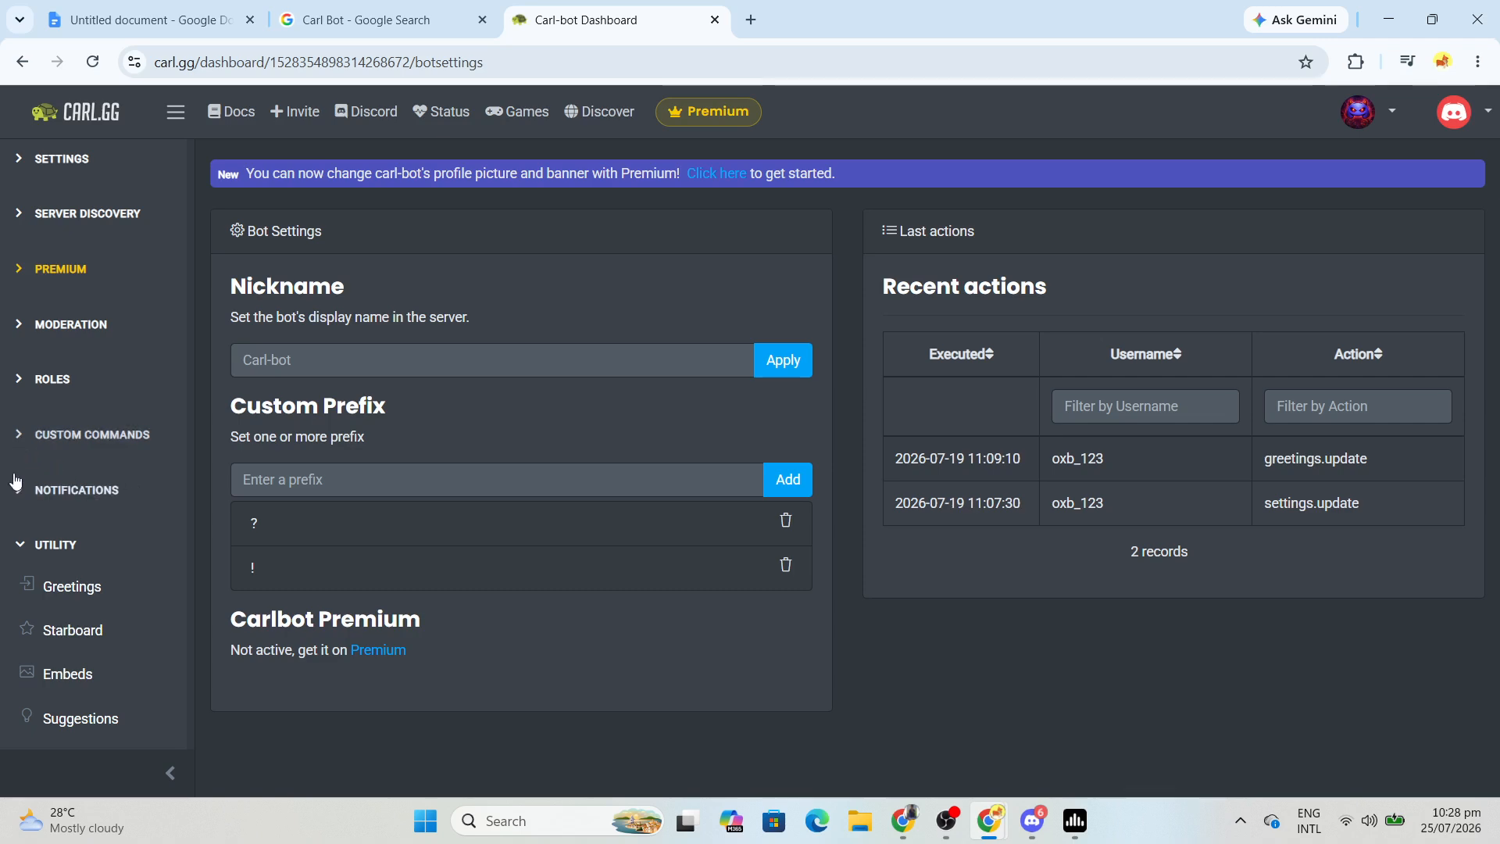
pyautogui.click(20, 443)
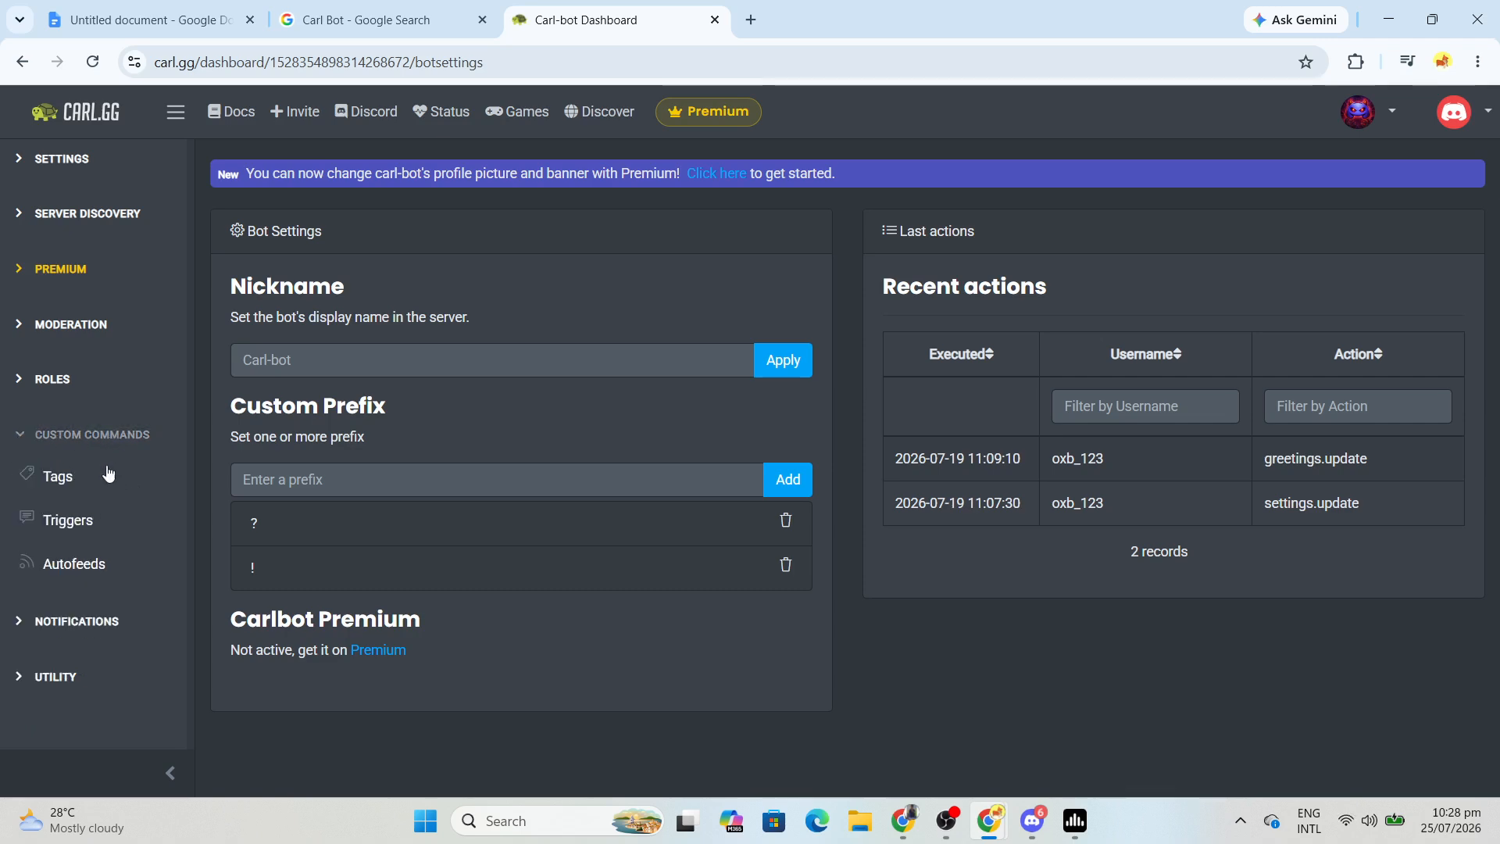
pyautogui.click(18, 383)
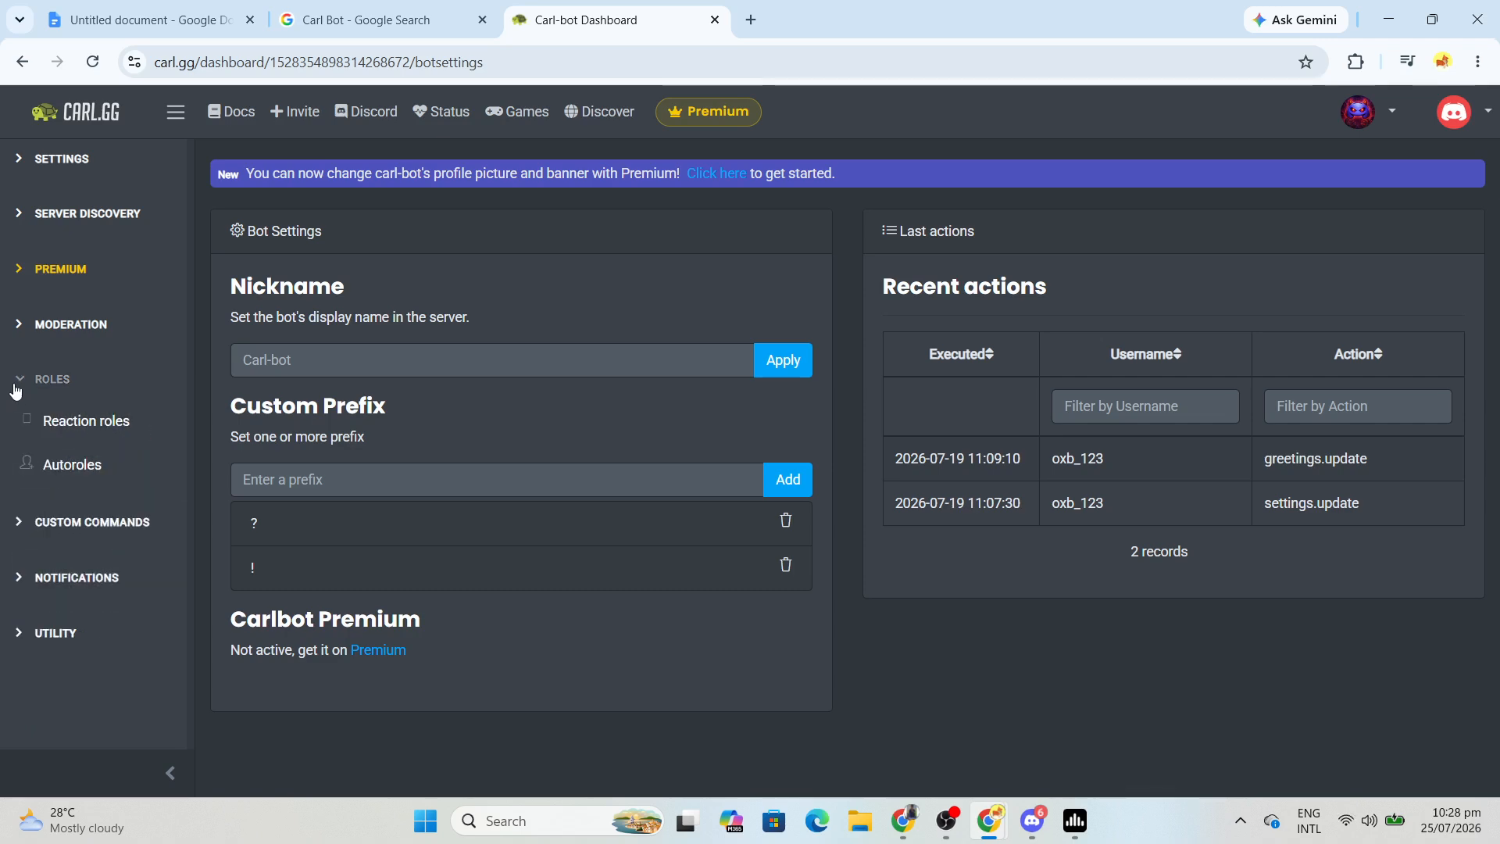
pyautogui.click(97, 433)
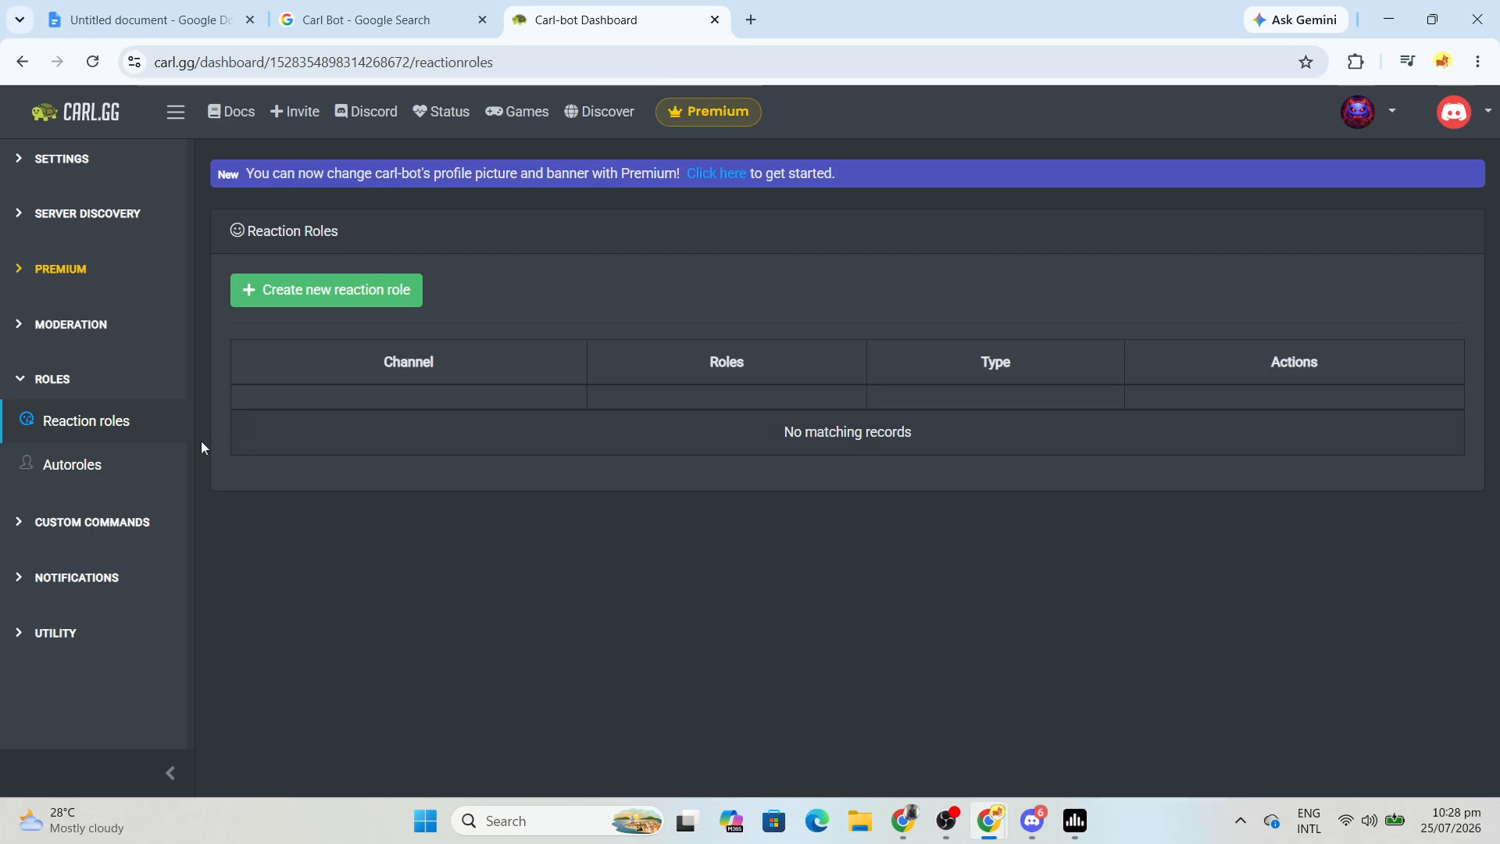
# - Open the Autoroles page and examine its autorole and blacklisted role selections without choosing any
pyautogui.click(88, 464)
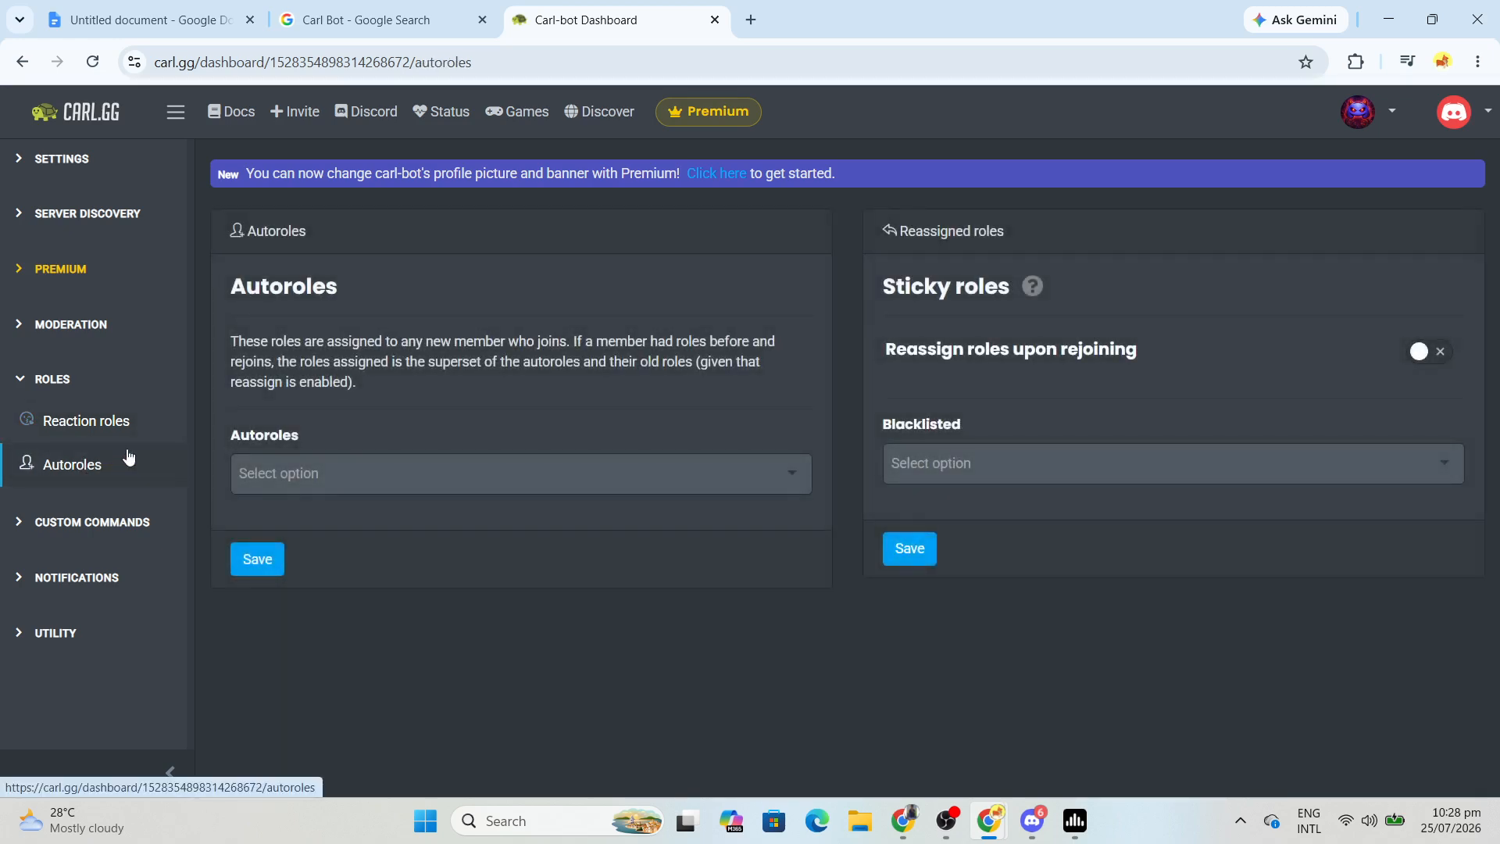
pyautogui.click(307, 472)
pyautogui.click(431, 594)
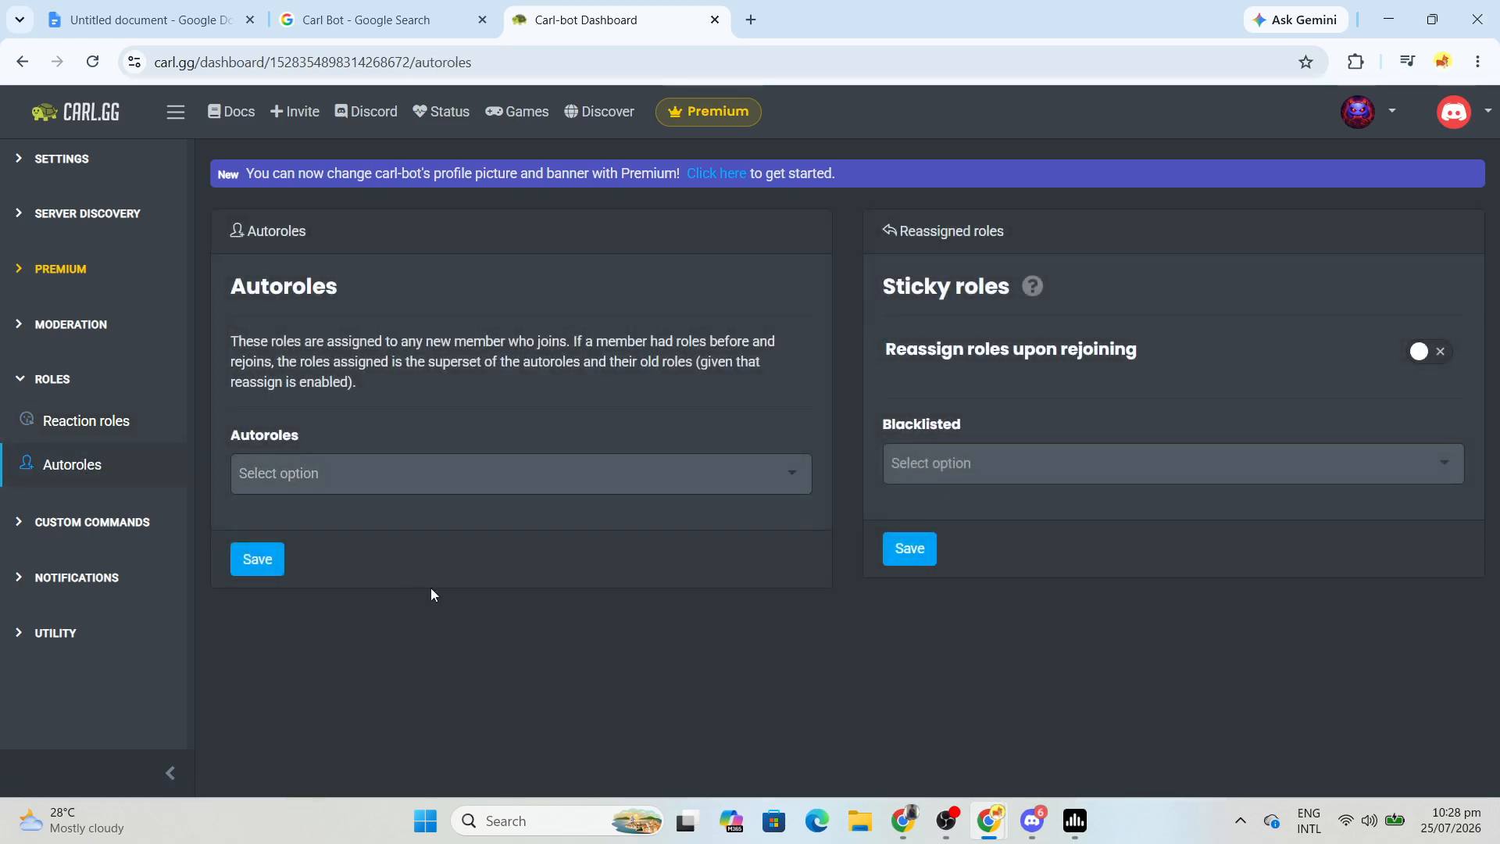
pyautogui.click(909, 479)
pyautogui.click(676, 584)
# - Switch to Discord to view the OBX Community rules channel, and return to the Carl-bot dashboard
pyautogui.click(1033, 821)
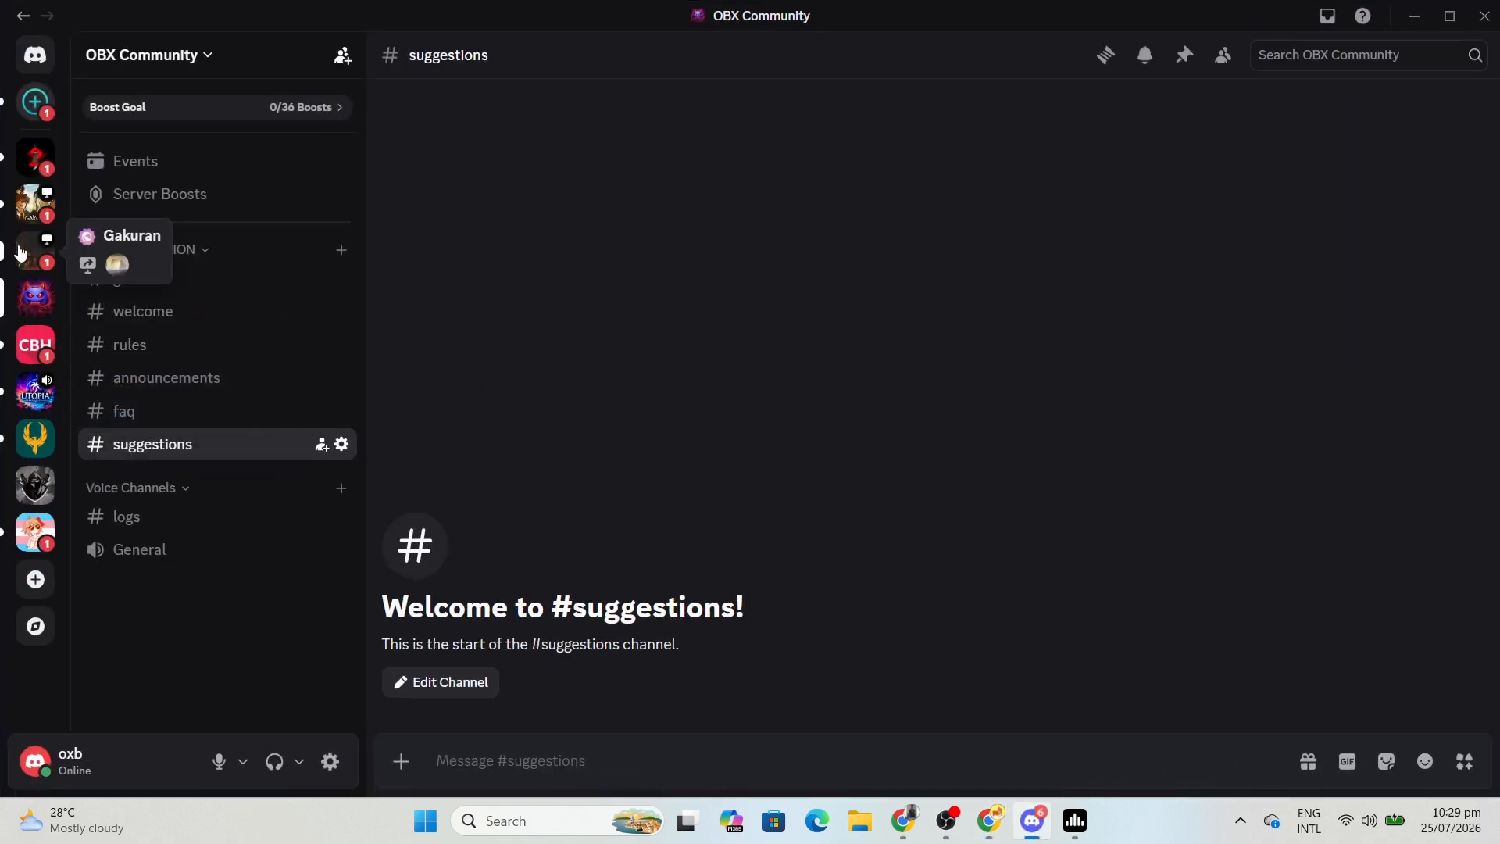
pyautogui.click(144, 347)
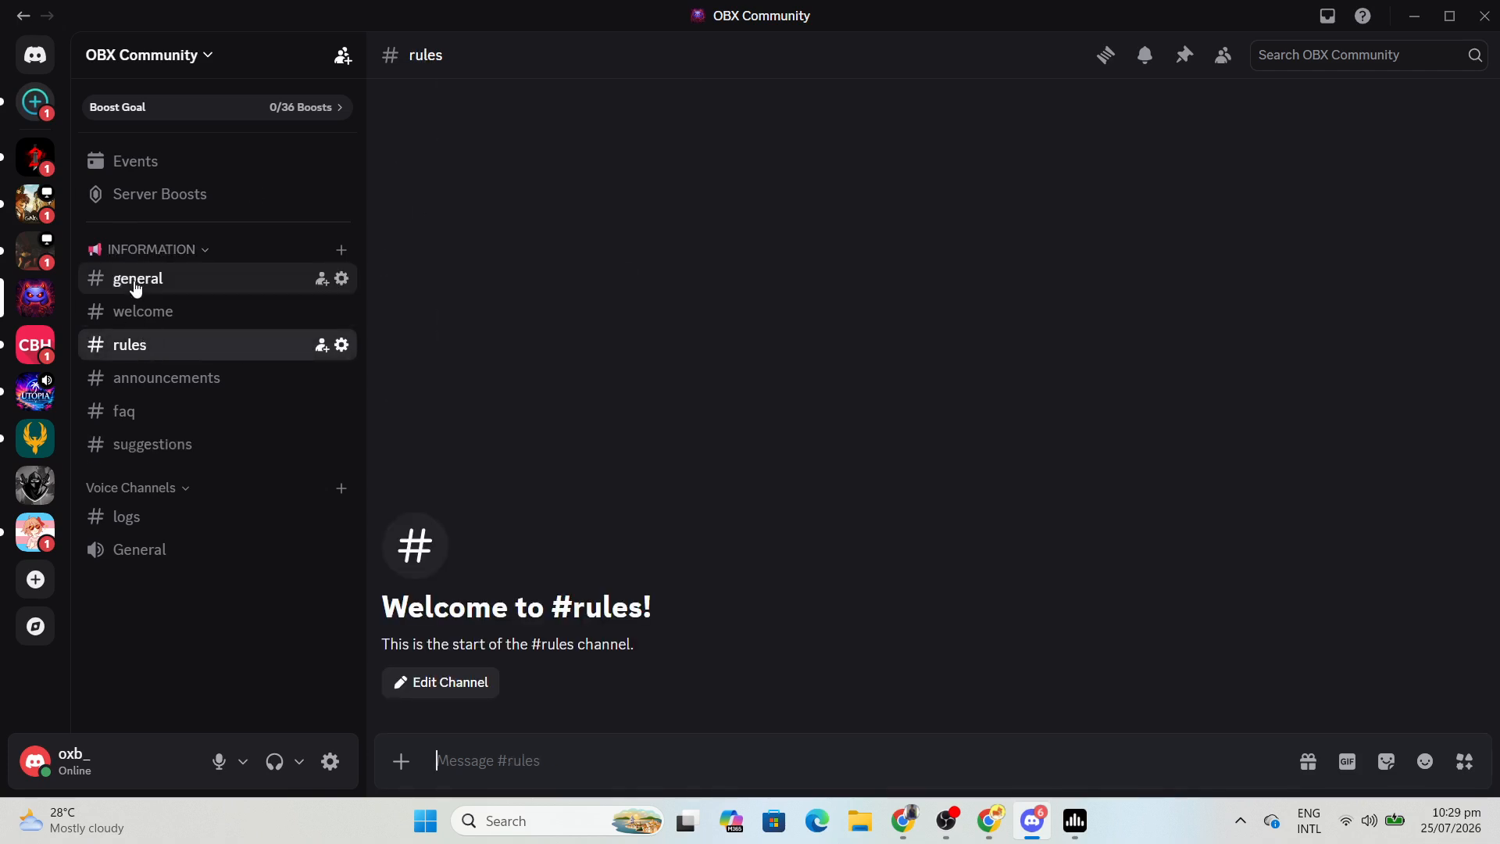
pyautogui.click(1415, 20)
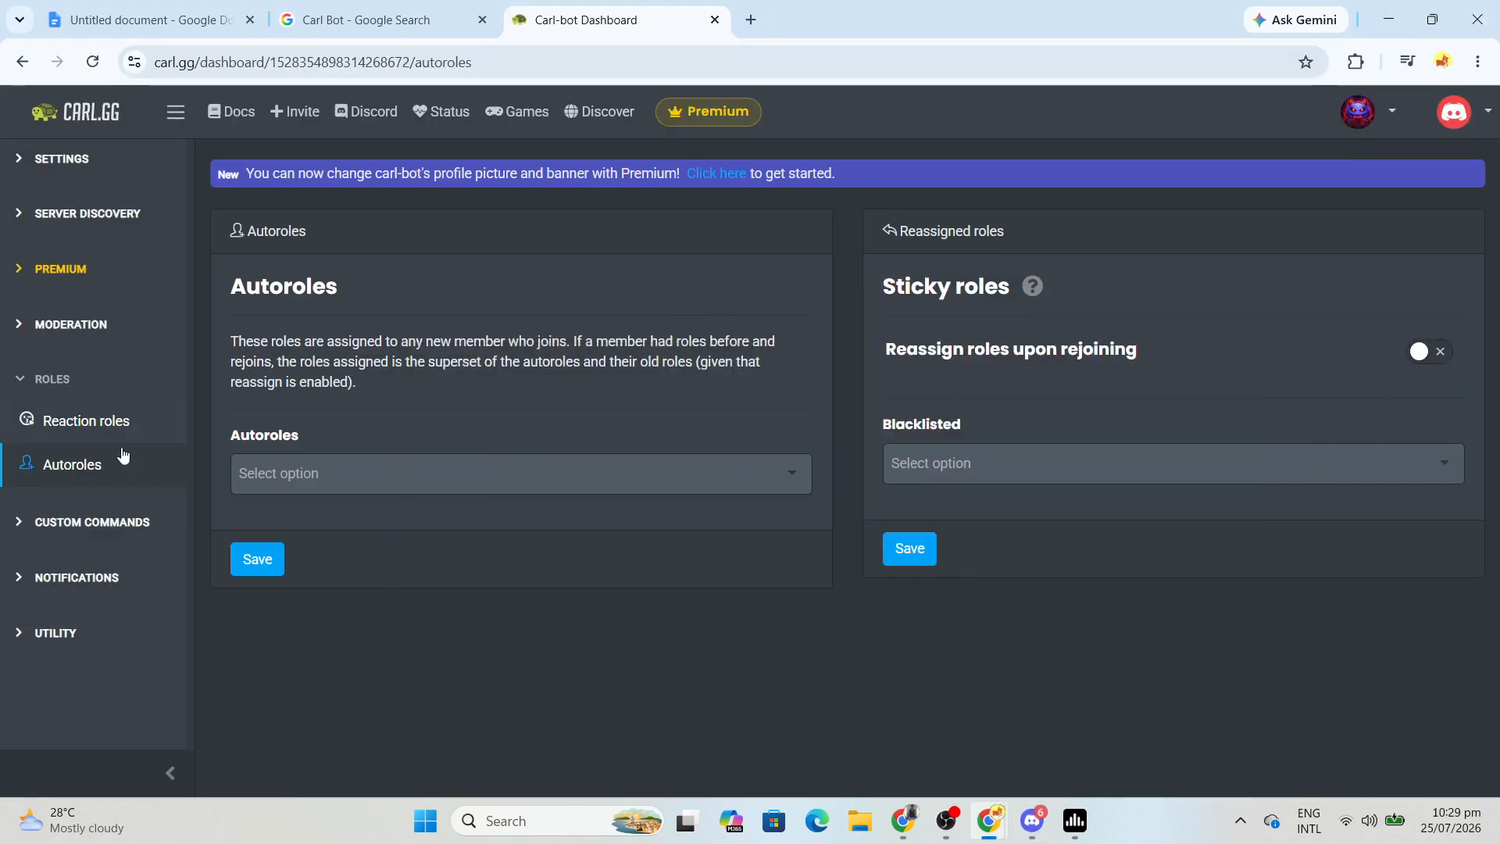
# - View the Custom Commands section and the Greetings, Starboard and Embeds pages under Utility
pyautogui.click(55, 524)
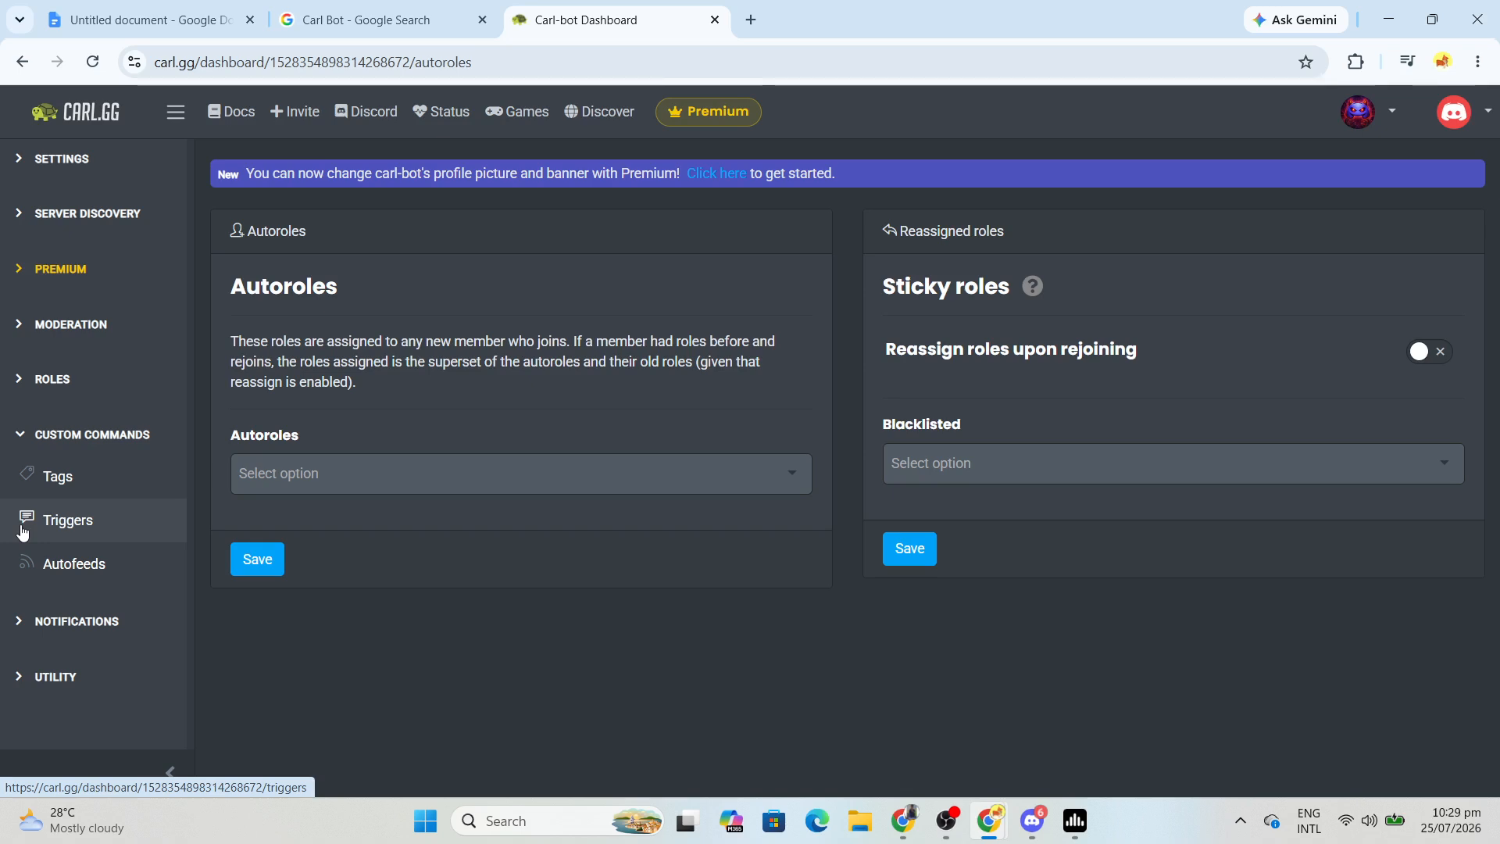
pyautogui.click(43, 674)
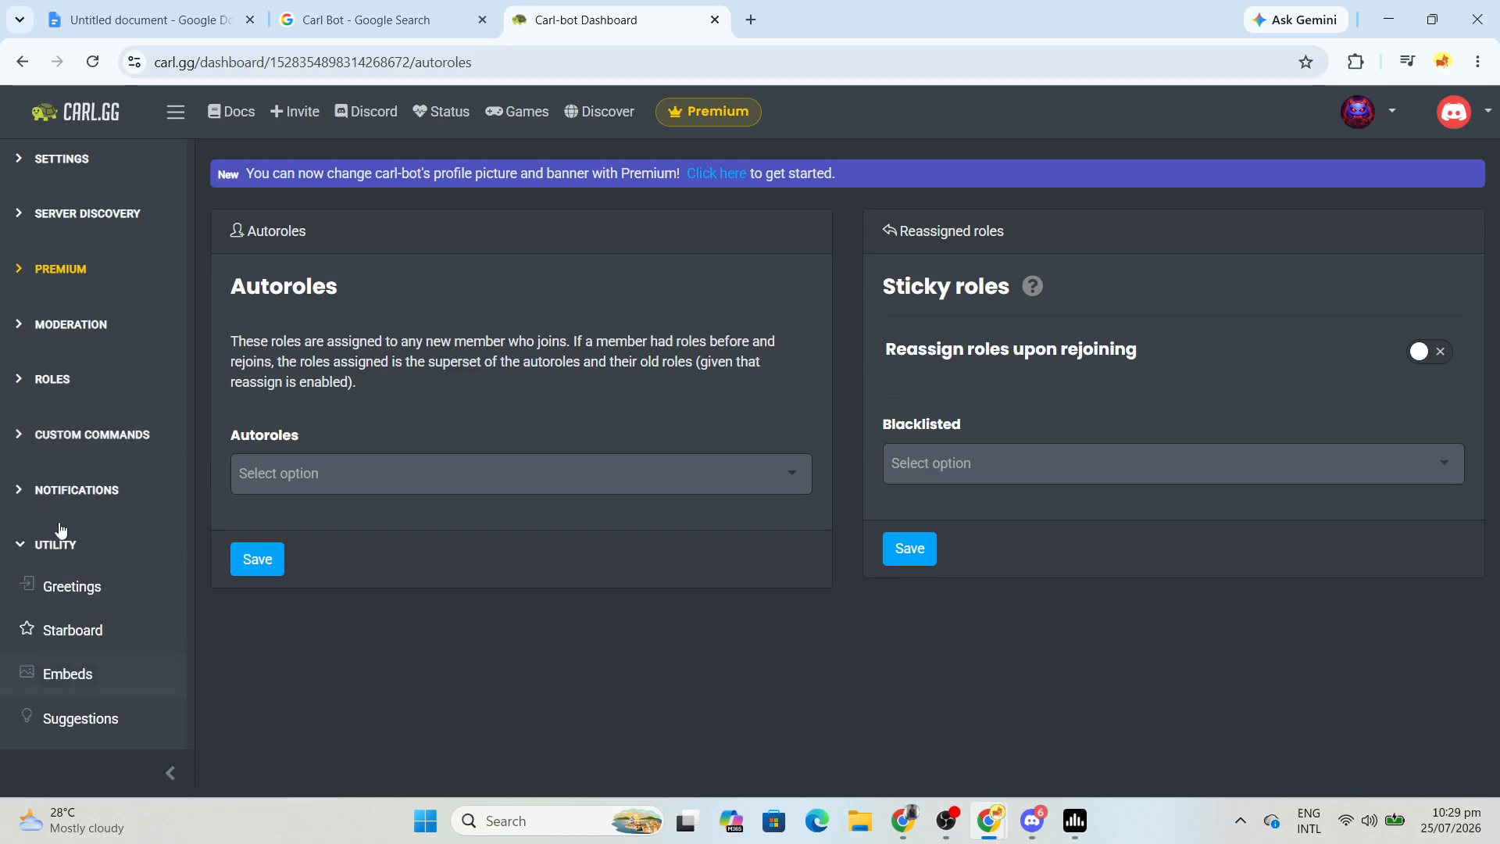
pyautogui.click(104, 584)
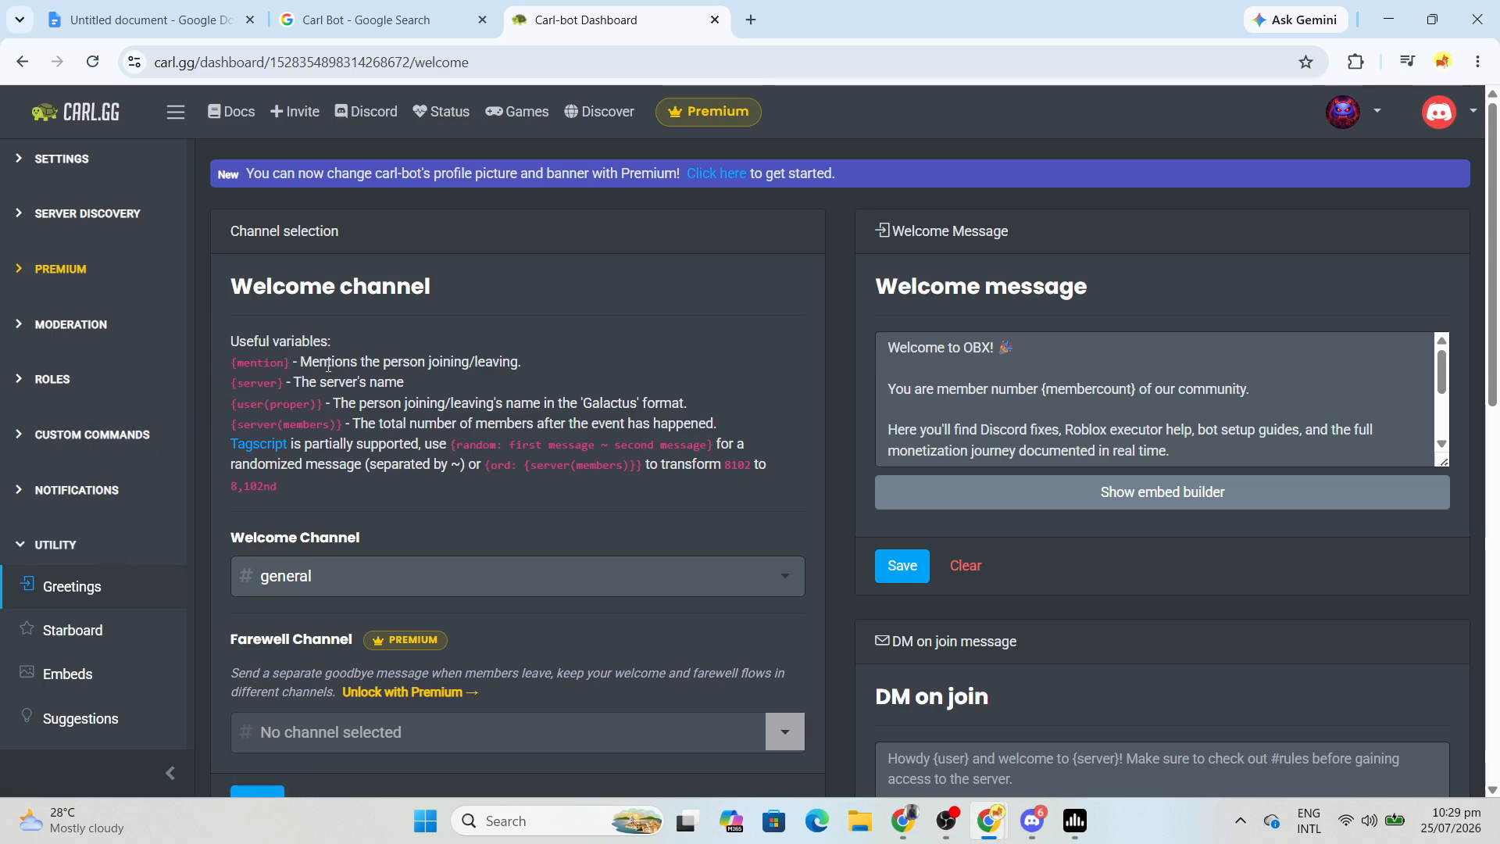
pyautogui.click(127, 635)
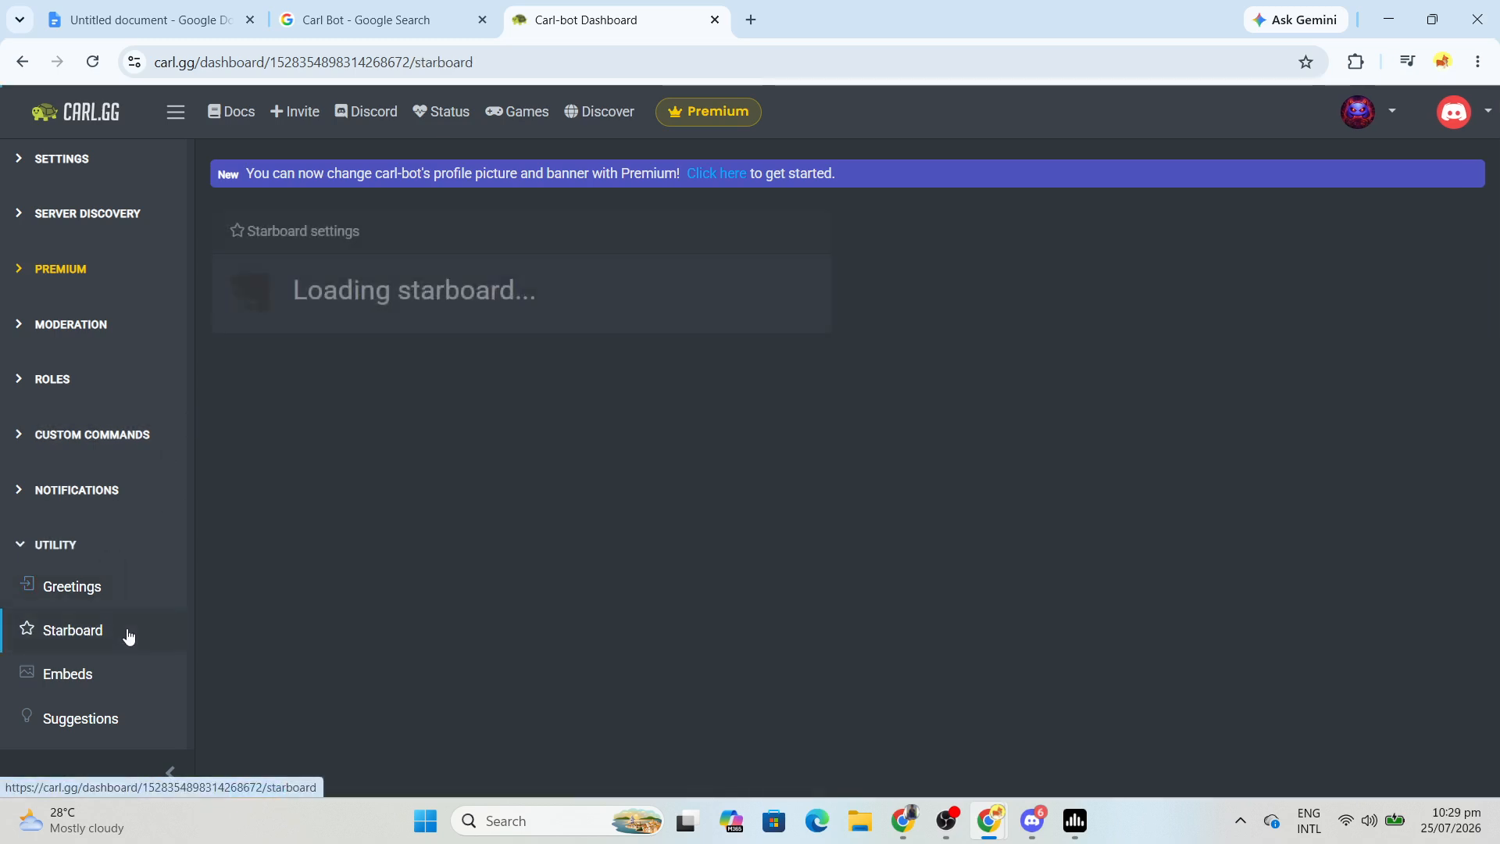
pyautogui.click(118, 690)
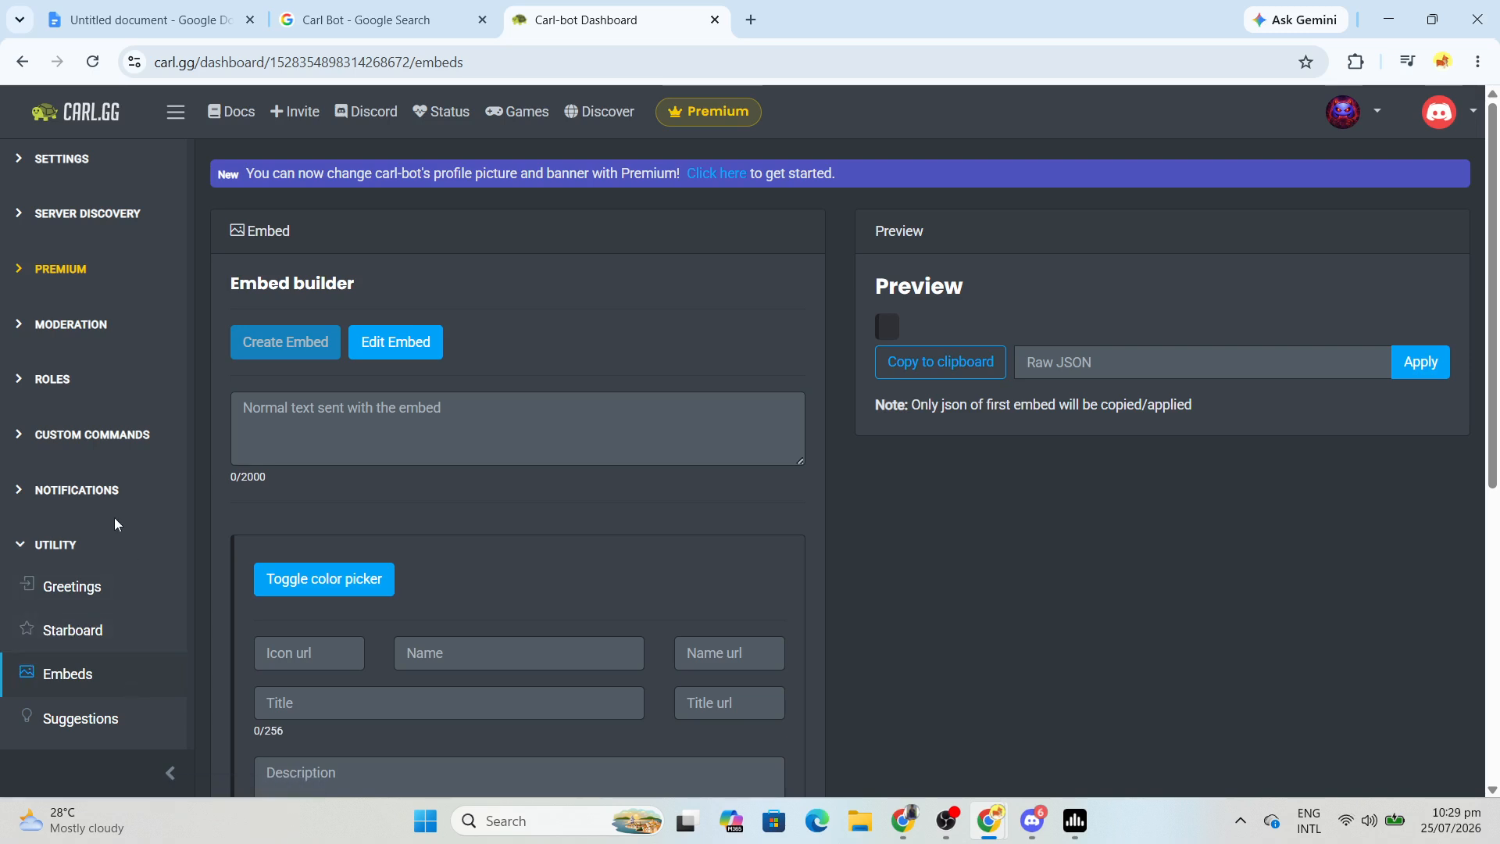
# - Look through the Premium and Server Discovery sections and open the Bot settings page under Settings
pyautogui.click(17, 269)
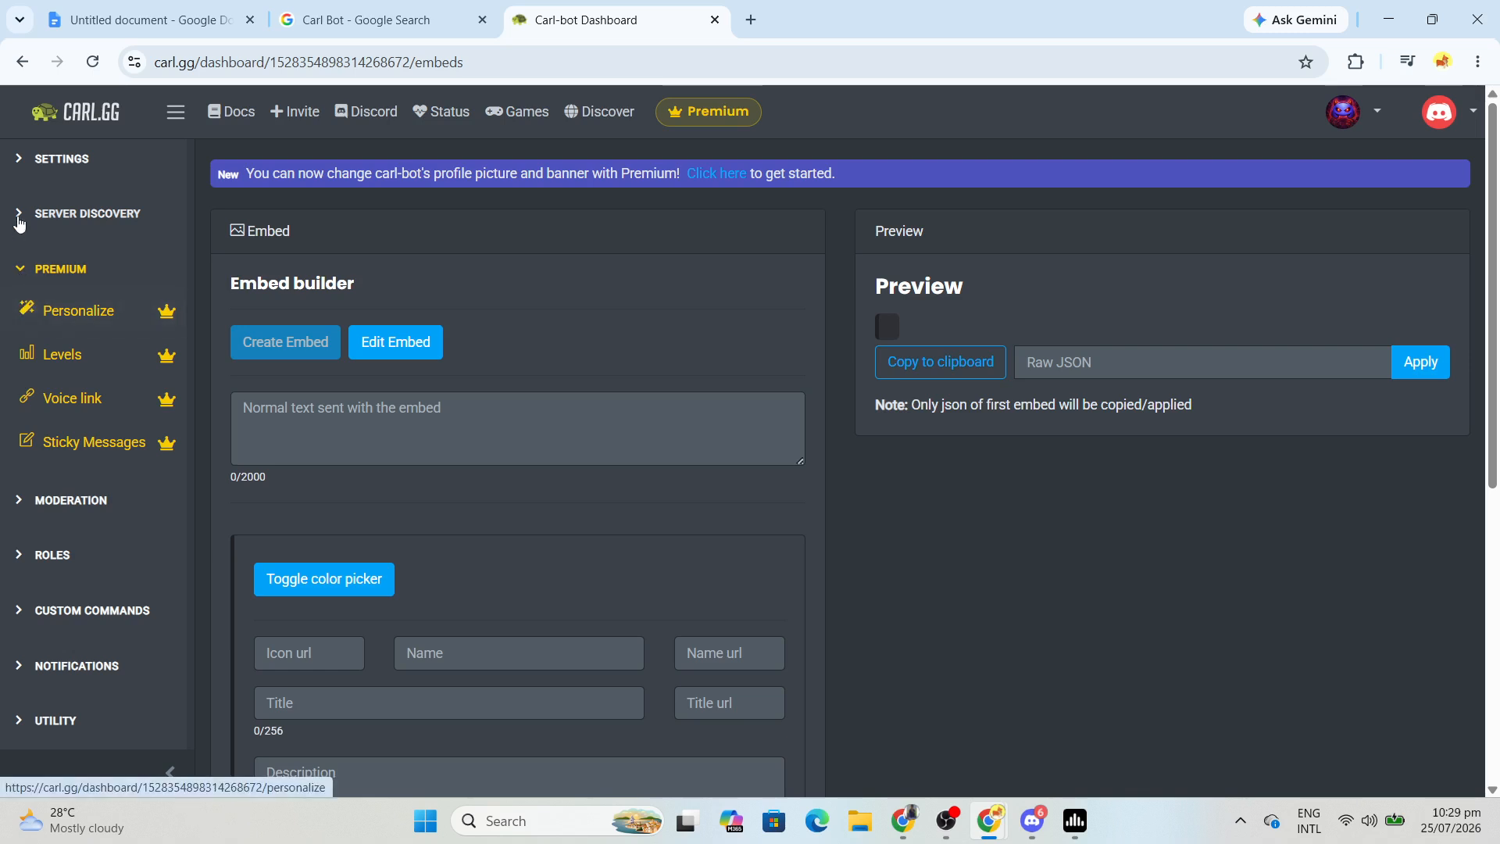
pyautogui.click(88, 213)
pyautogui.click(35, 159)
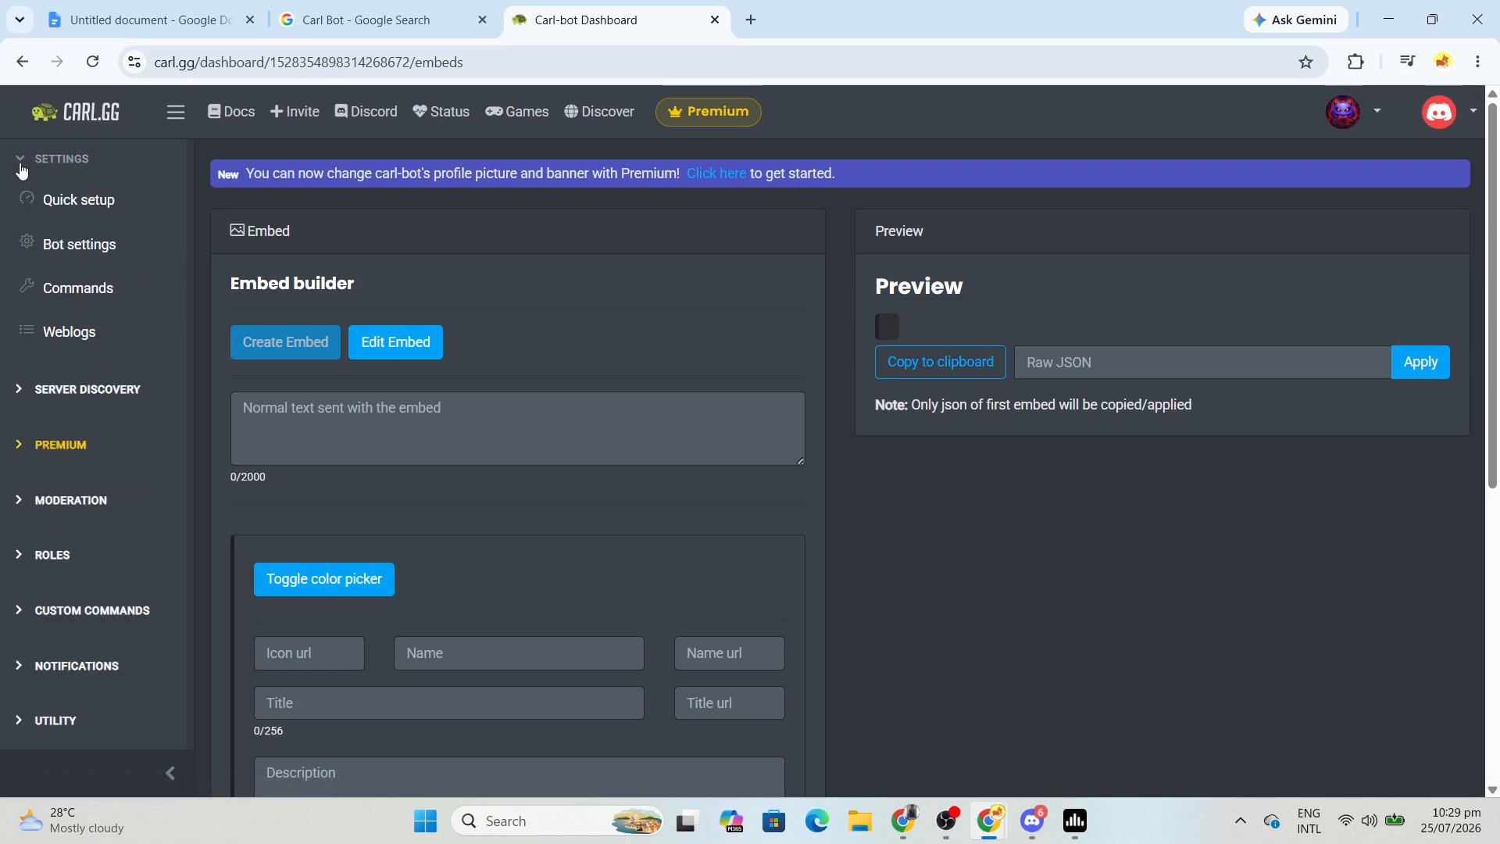
pyautogui.click(110, 243)
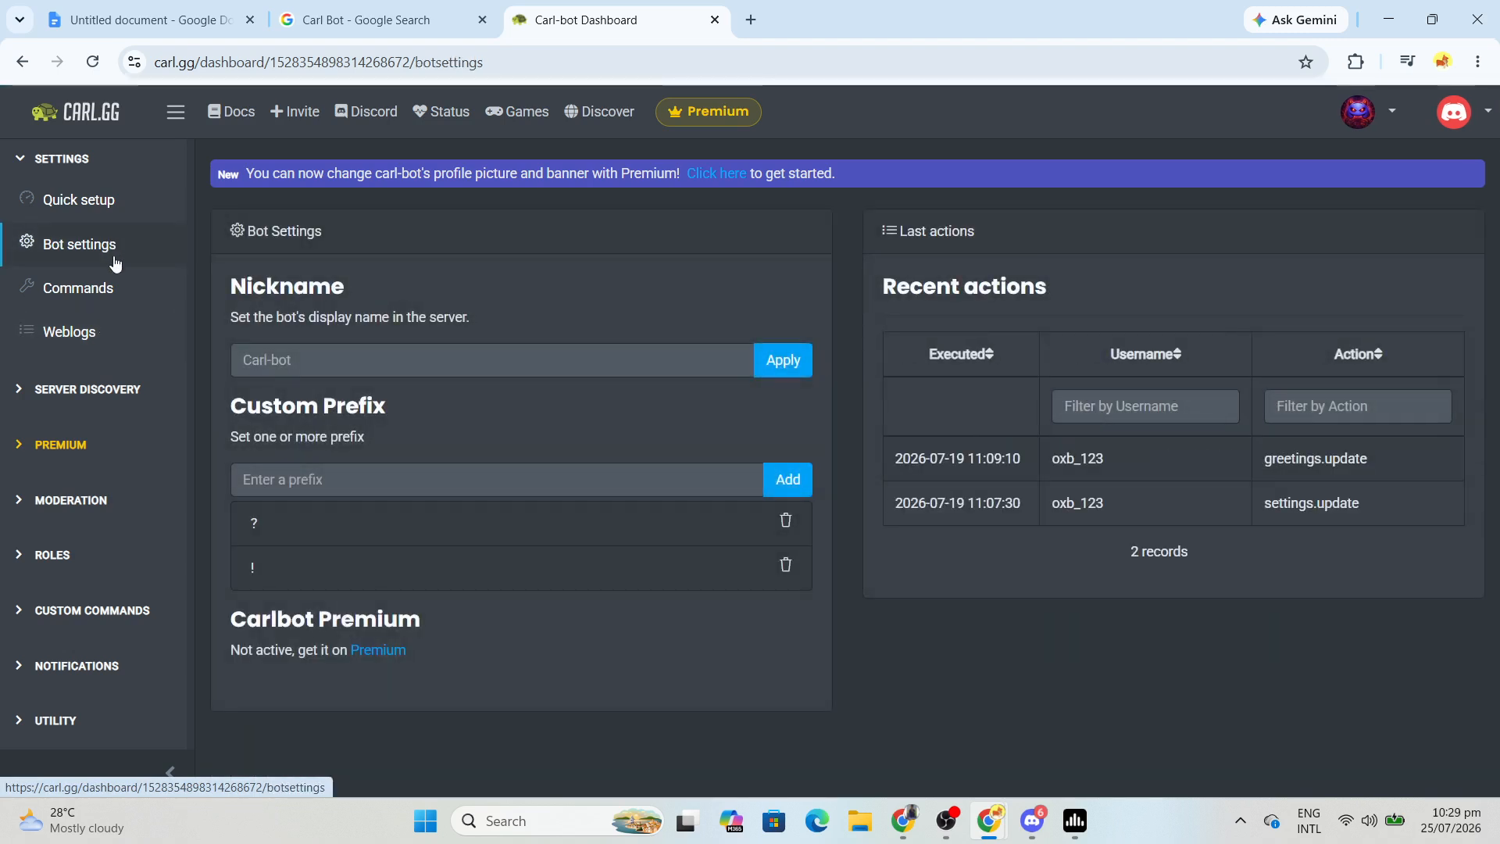
# - Switch to the Google Docs script and read the start of "Step 4 — Testing & Member Instructions", highlighting its opening line
pyautogui.click(148, 20)
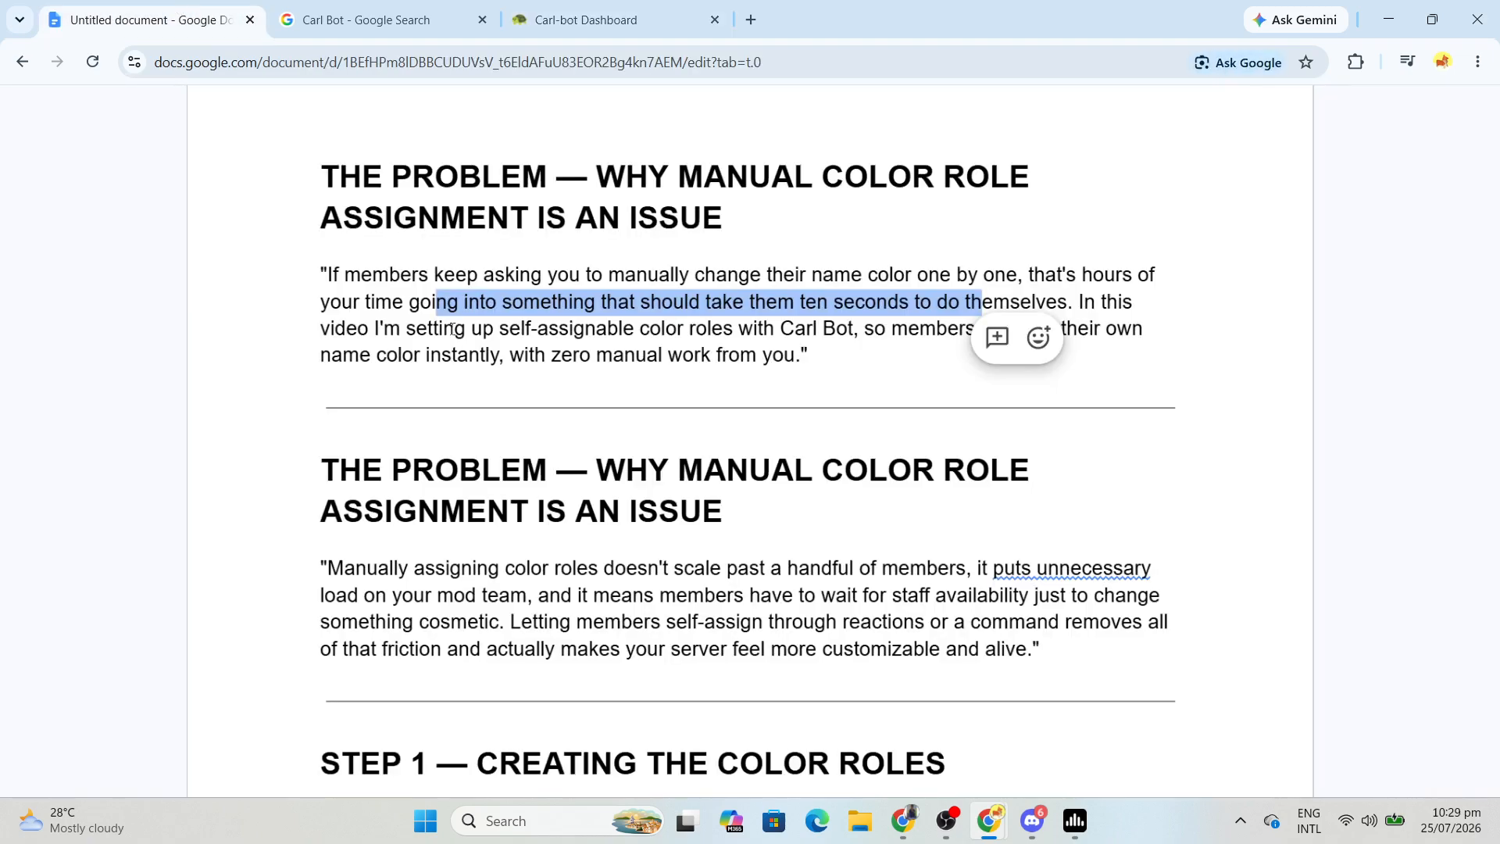
pyautogui.scroll(-15, 452, 329)
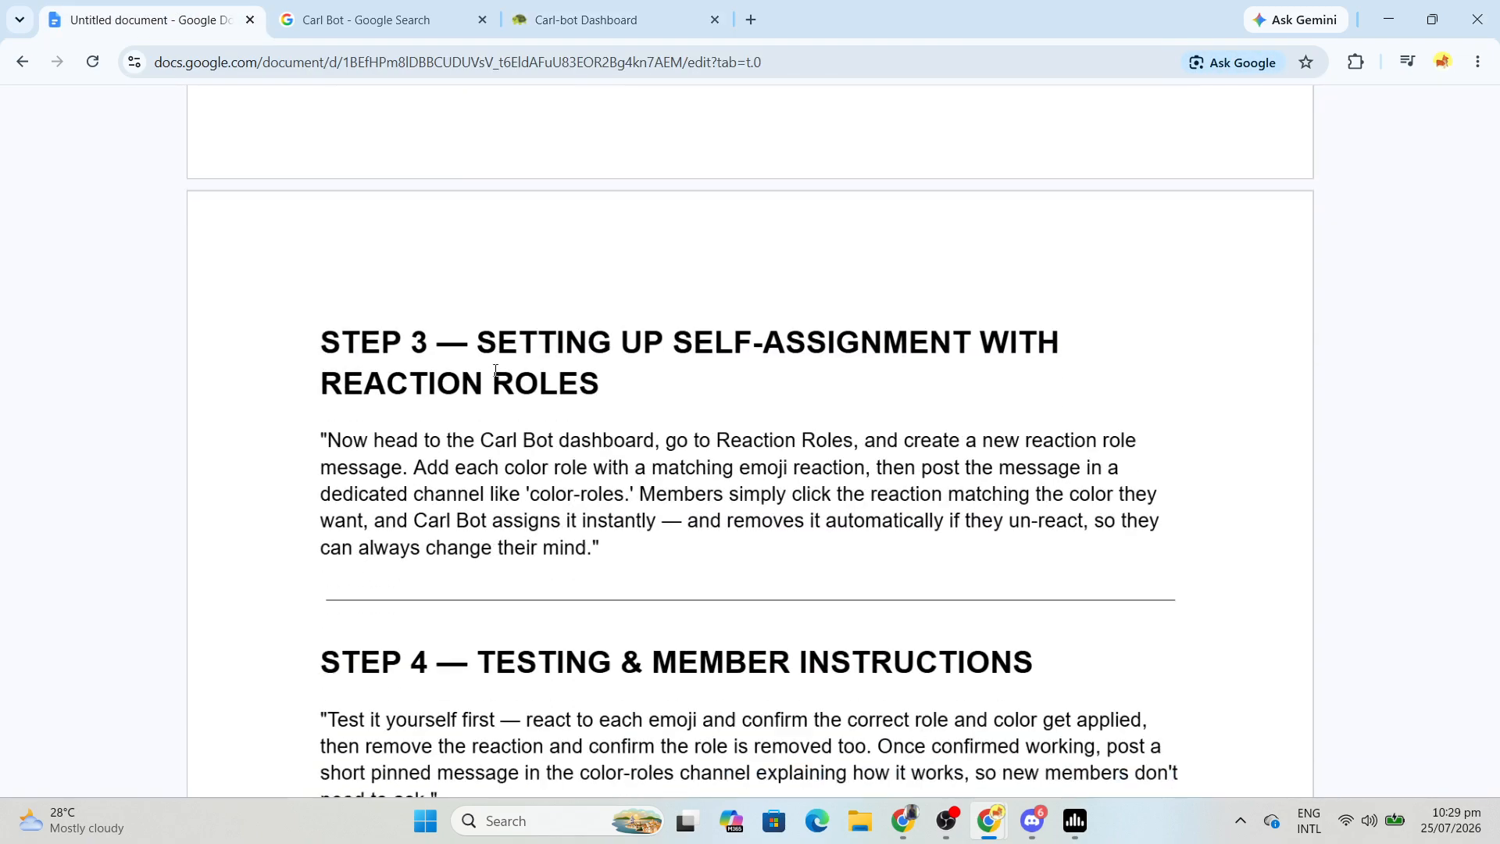
pyautogui.scroll(-5, 498, 354)
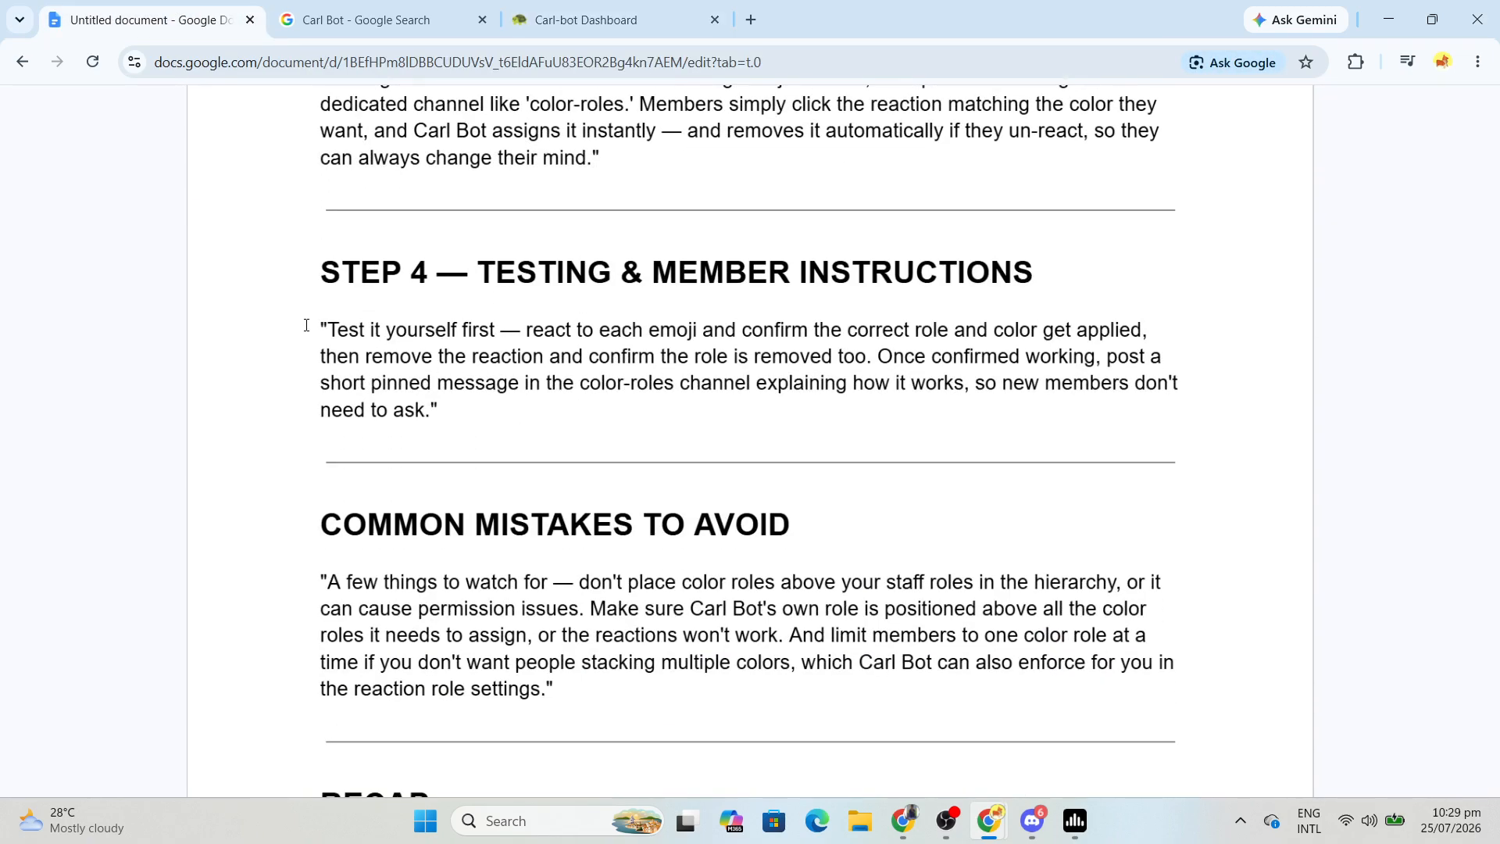
pyautogui.moveTo(322, 330); pyautogui.dragTo(1044, 332)
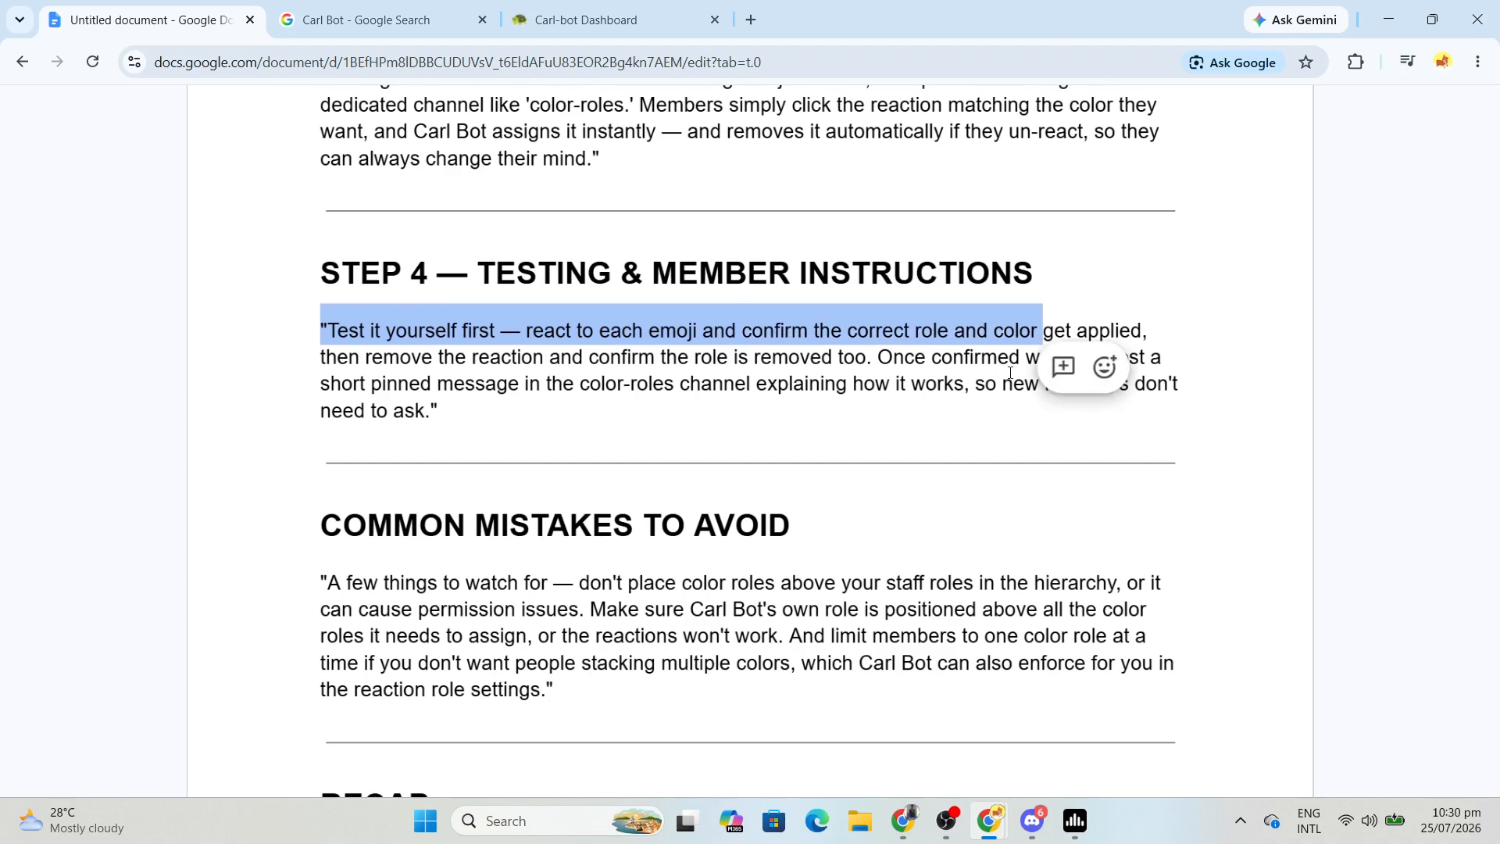
pyautogui.scroll(-2, 1010, 373)
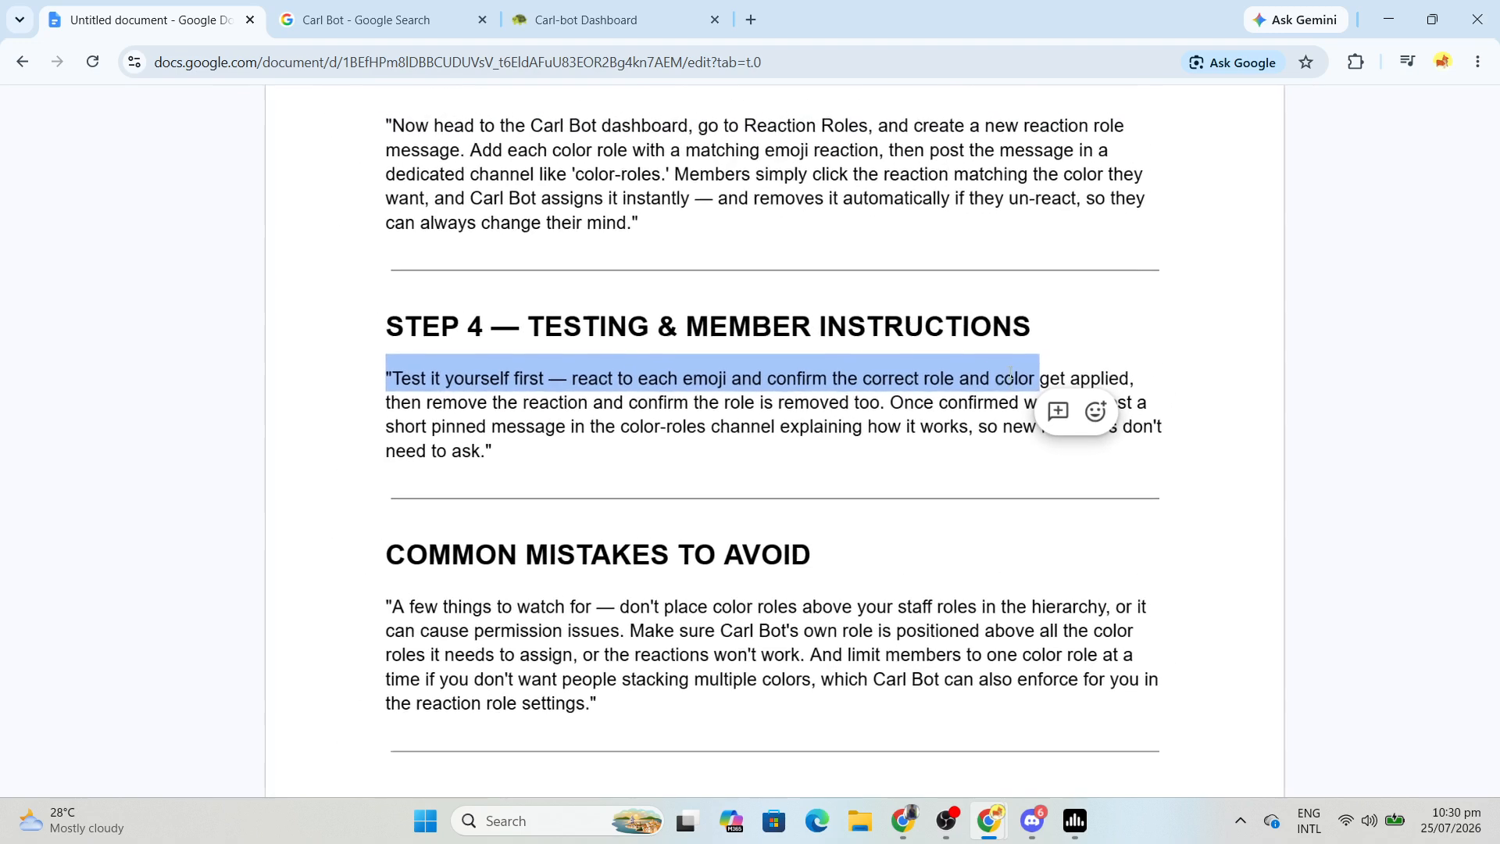
pyautogui.scroll(1, 1011, 373)
pyautogui.click(784, 429)
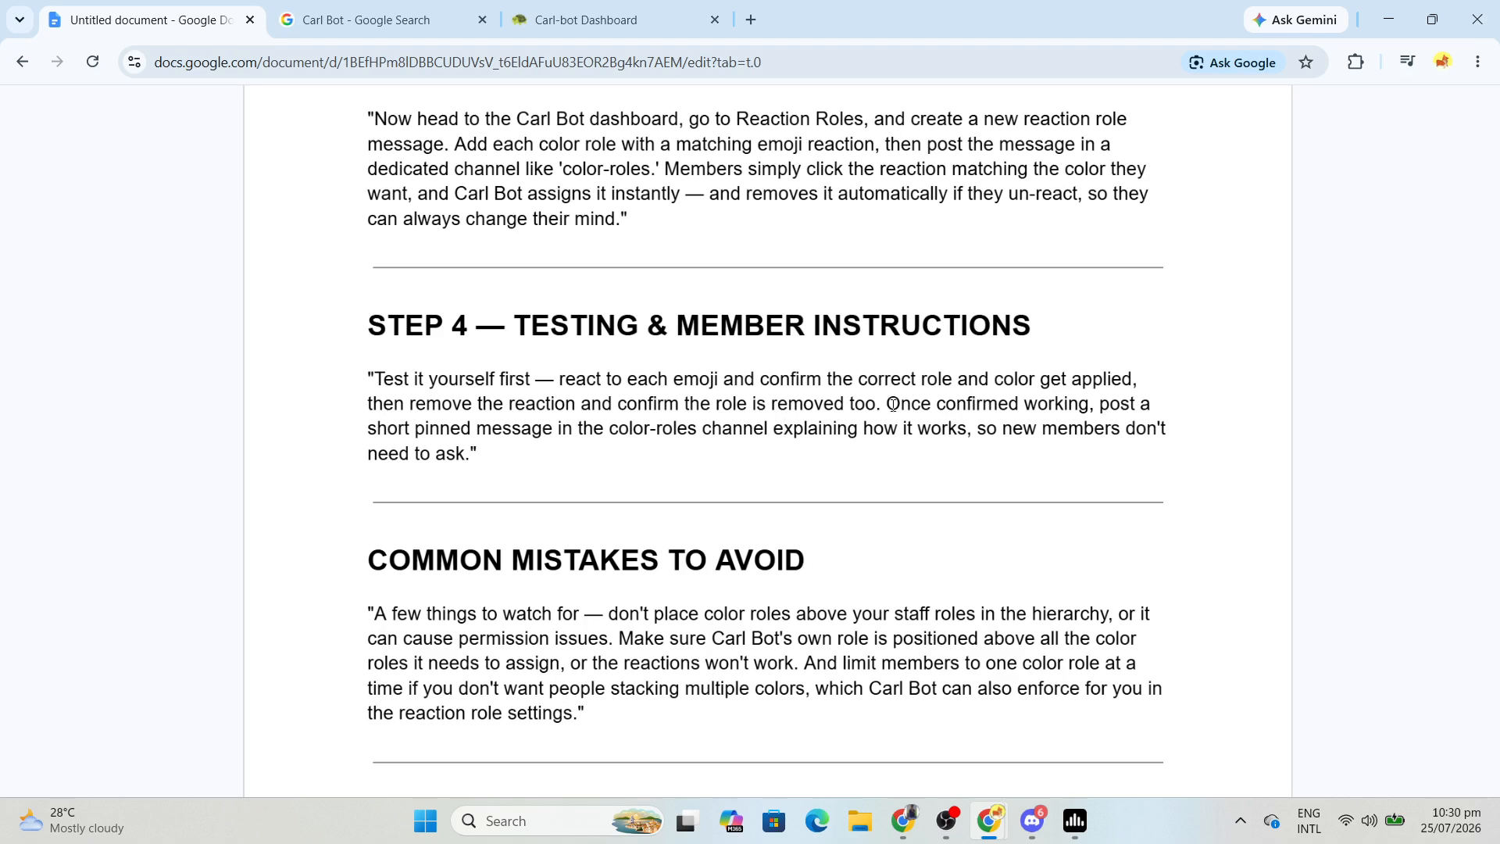
# - Highlight the "Once confirmed working" sentence in Step 4 and the "Common Mistakes to Avoid" heading while reading the script
pyautogui.moveTo(893, 404); pyautogui.dragTo(1196, 466)
pyautogui.scroll(-3, 841, 432)
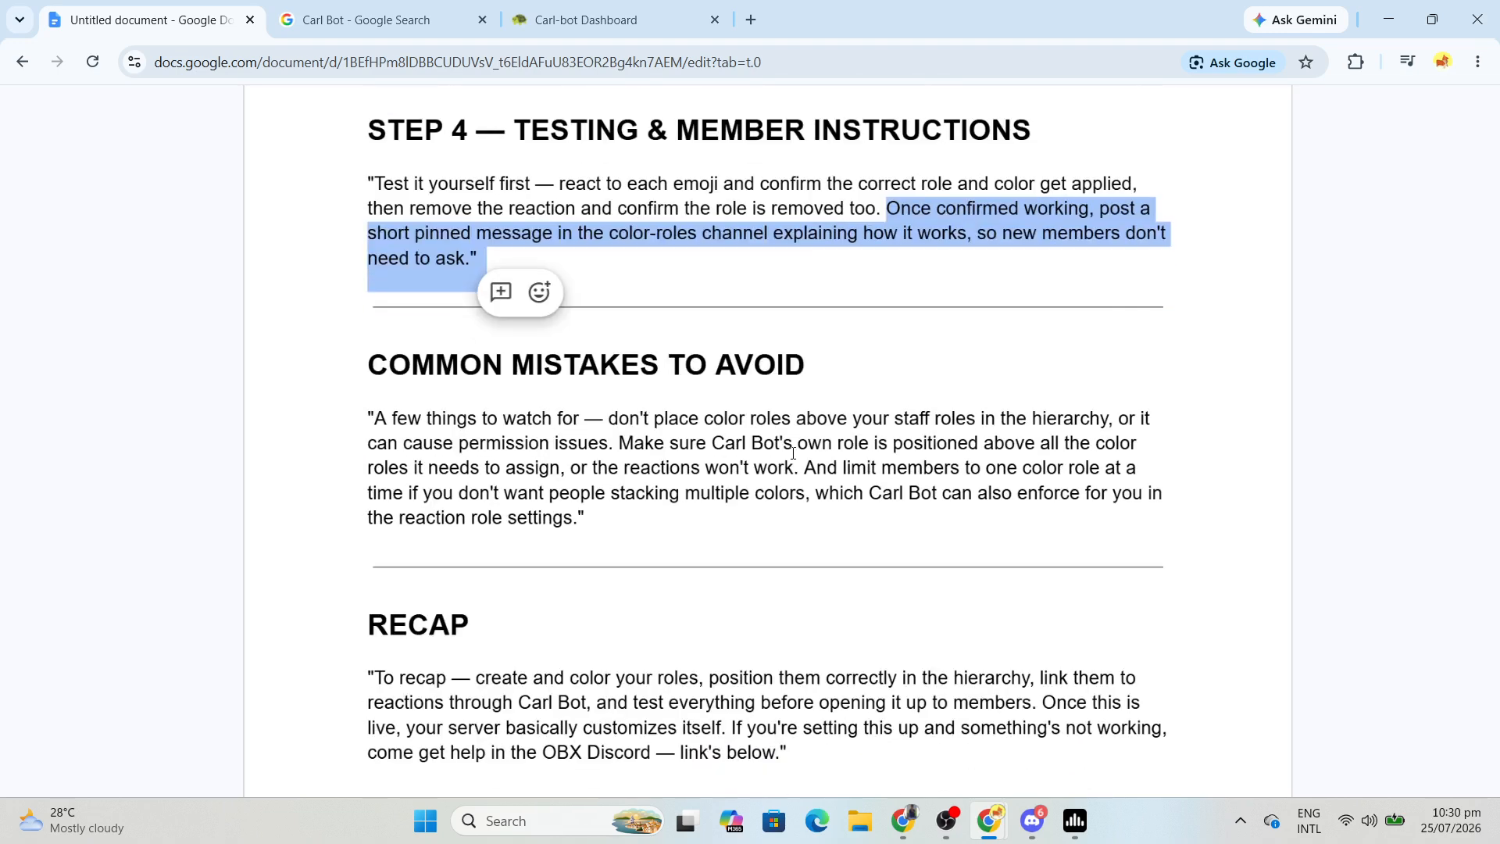
pyautogui.click(793, 452)
pyautogui.moveTo(348, 374); pyautogui.dragTo(881, 374)
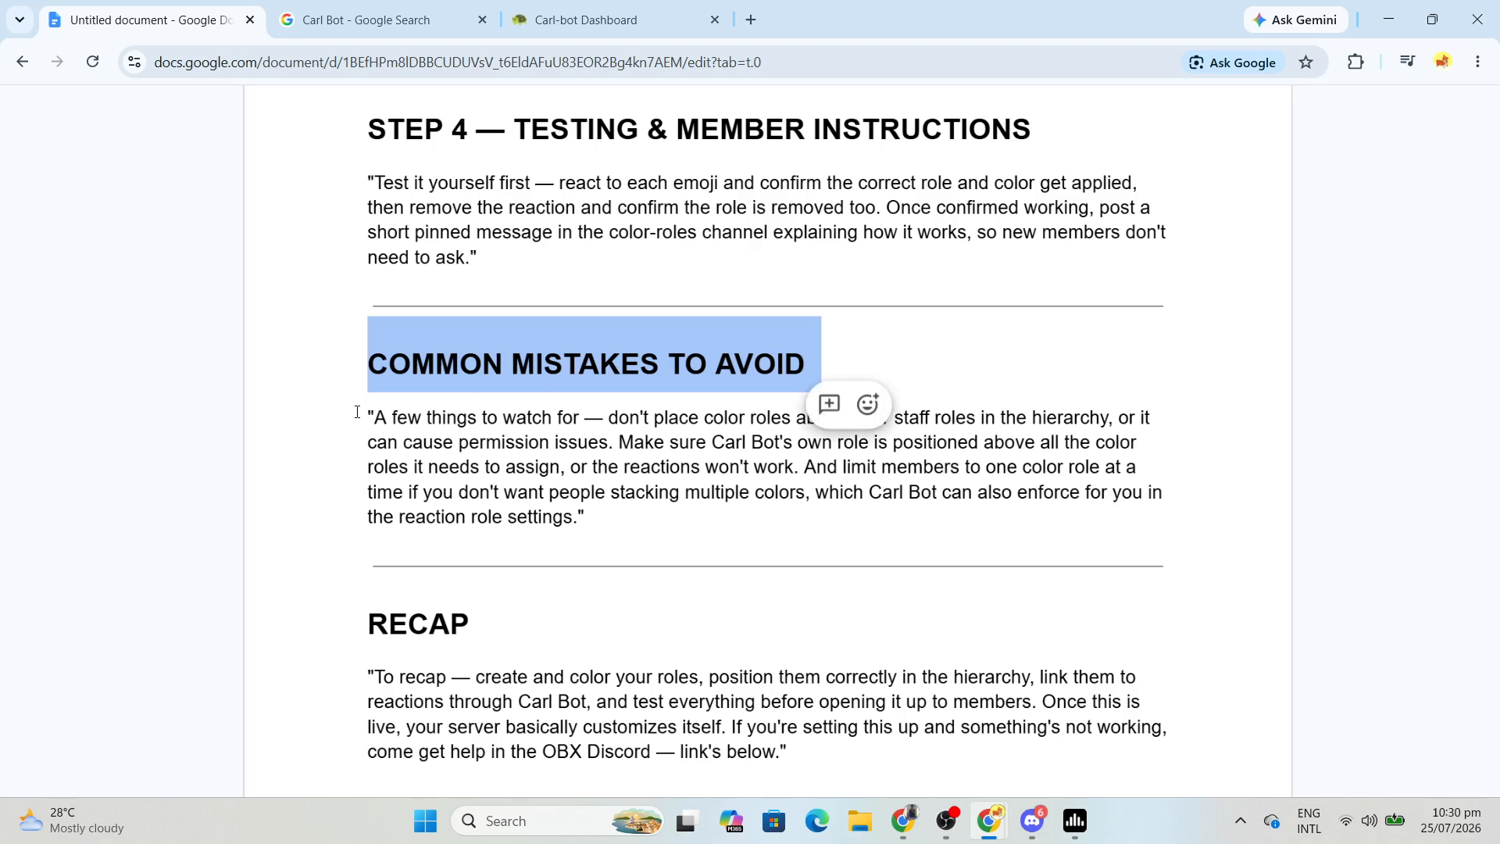
# - Read the "Common Mistakes to Avoid" paragraph, highlighting the phrases on staff role hierarchy, Carl Bot's role position, failing reactions and enforcement in the reaction role settings
pyautogui.moveTo(357, 411); pyautogui.dragTo(1109, 419)
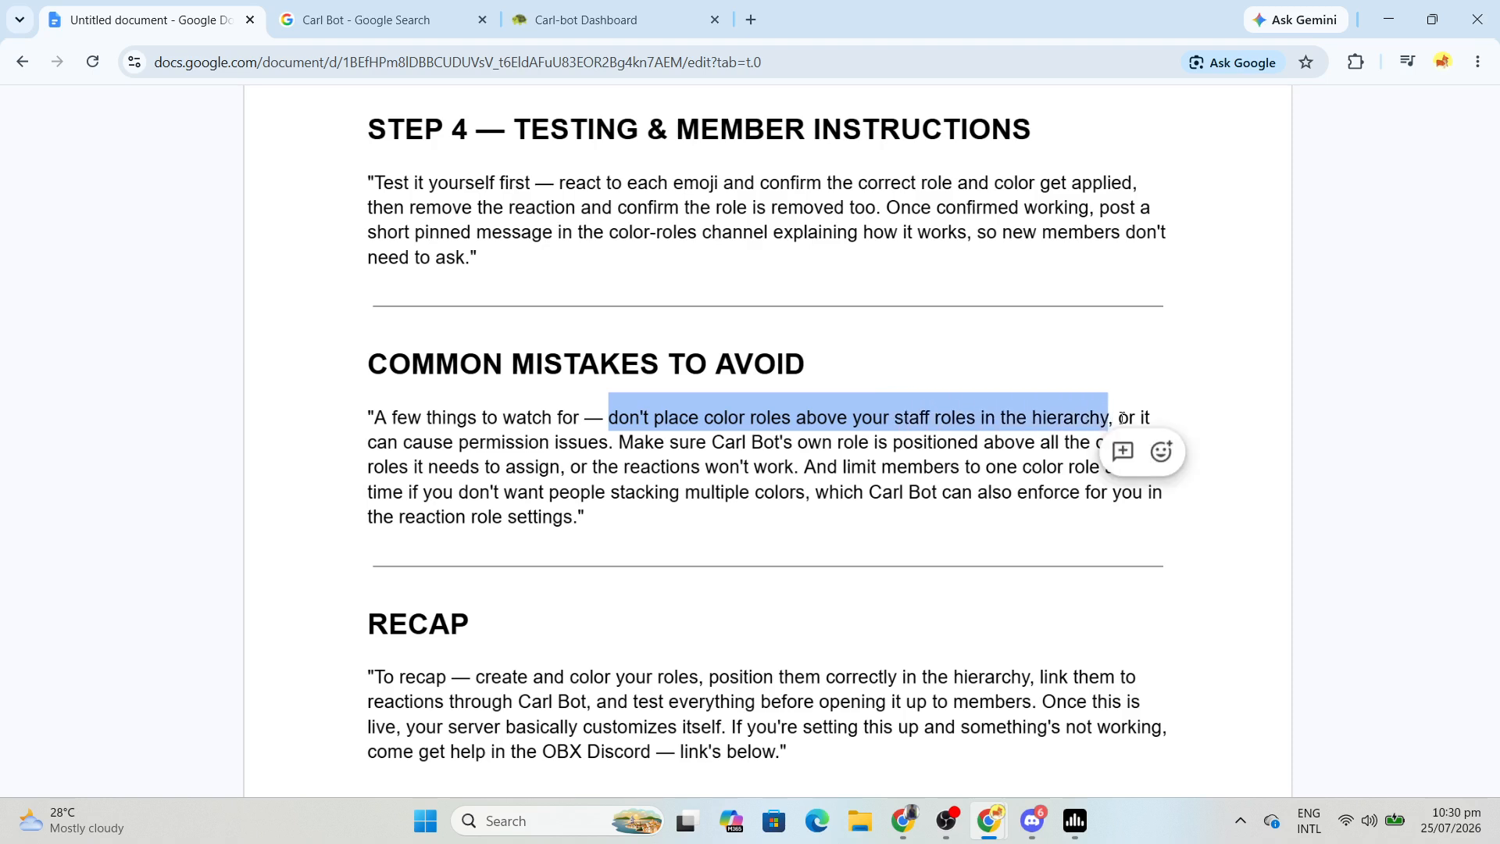
pyautogui.click(1119, 418)
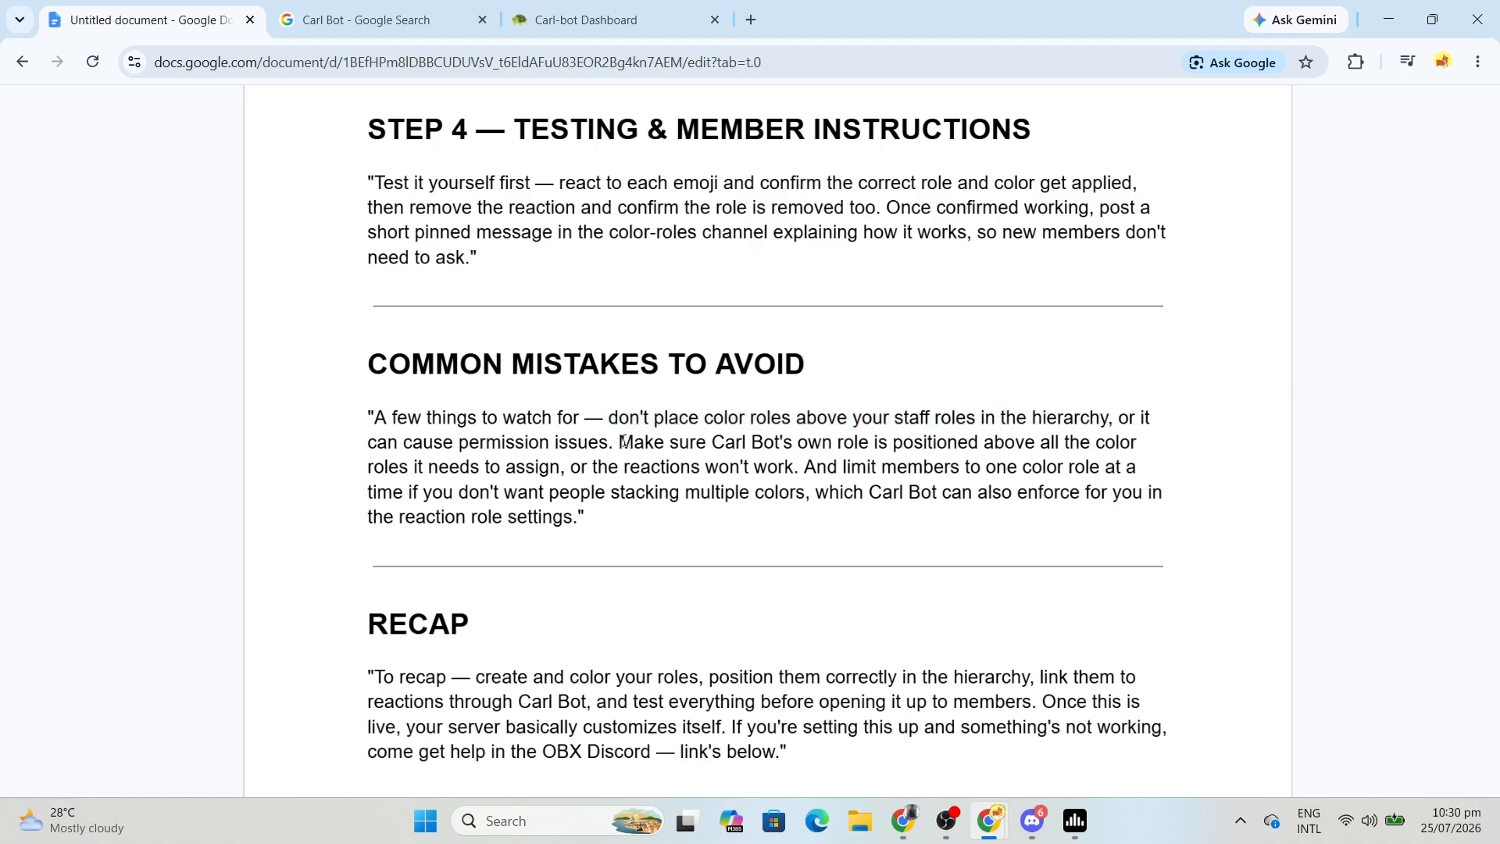
pyautogui.moveTo(623, 441); pyautogui.dragTo(1147, 448)
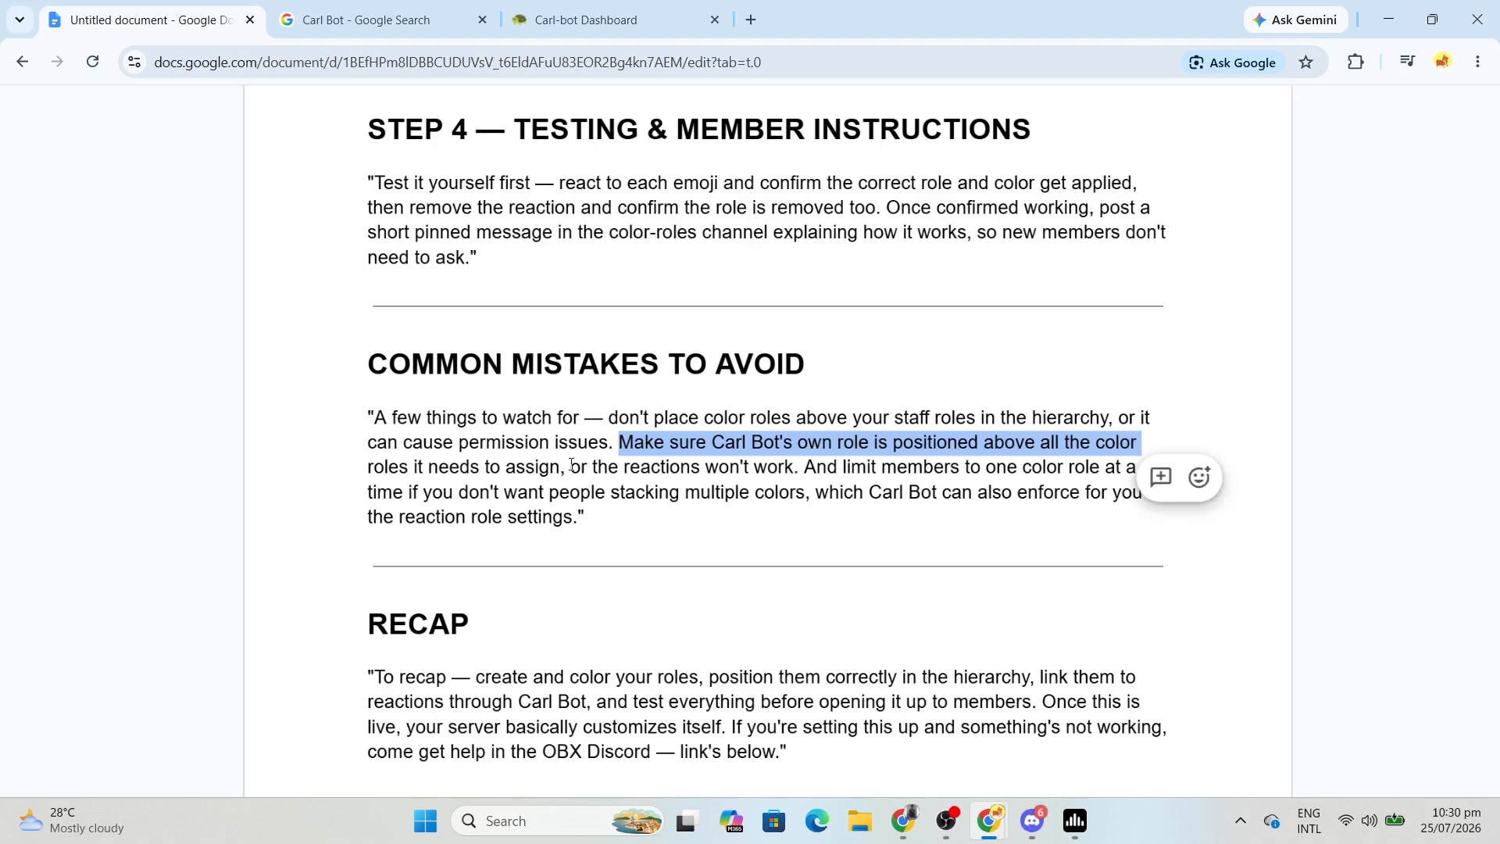
pyautogui.moveTo(571, 465); pyautogui.dragTo(807, 467)
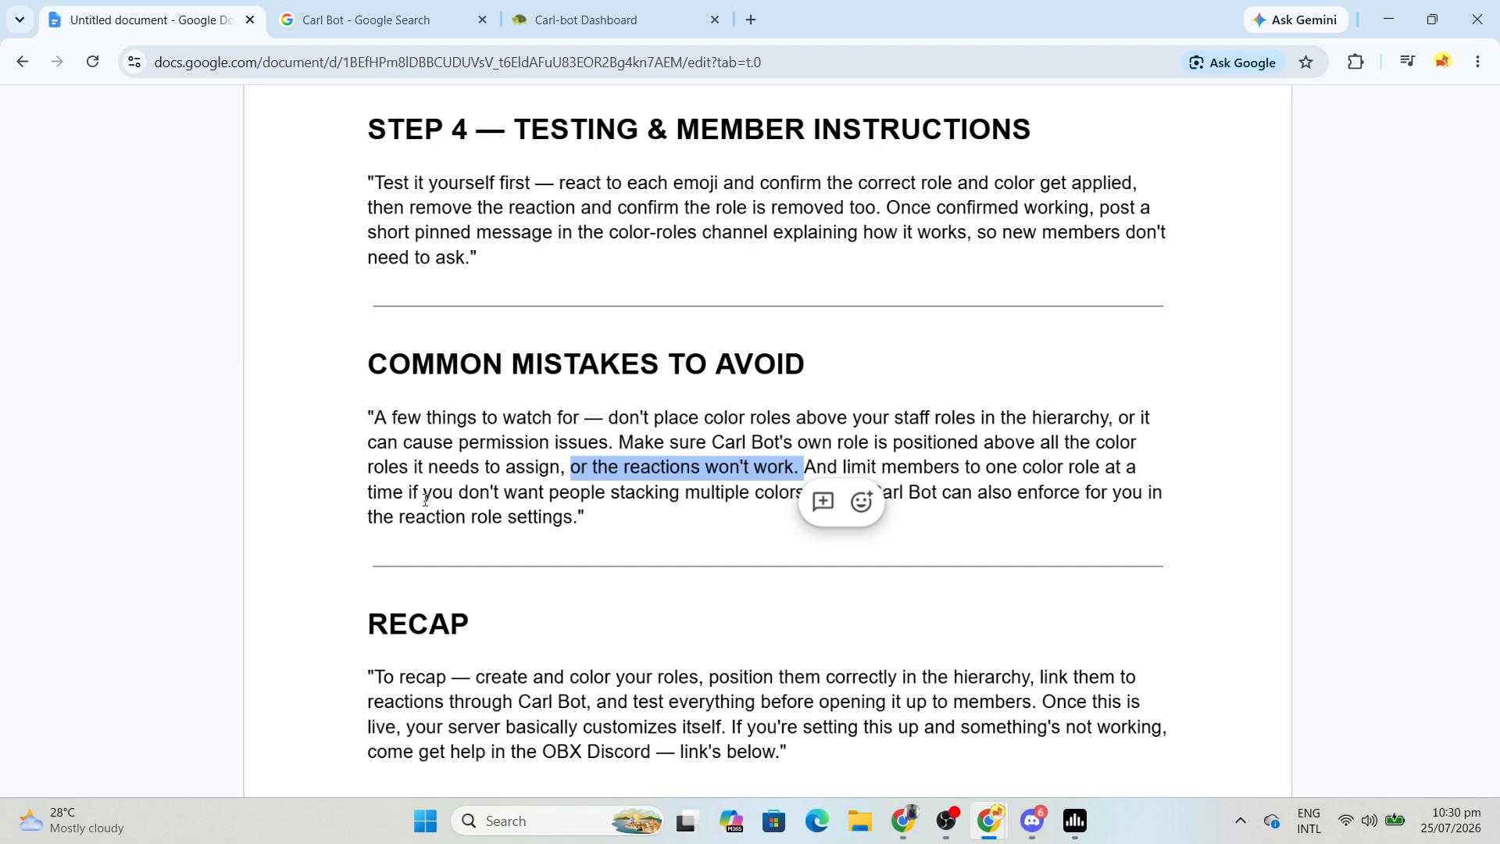
pyautogui.moveTo(426, 499); pyautogui.dragTo(1155, 513)
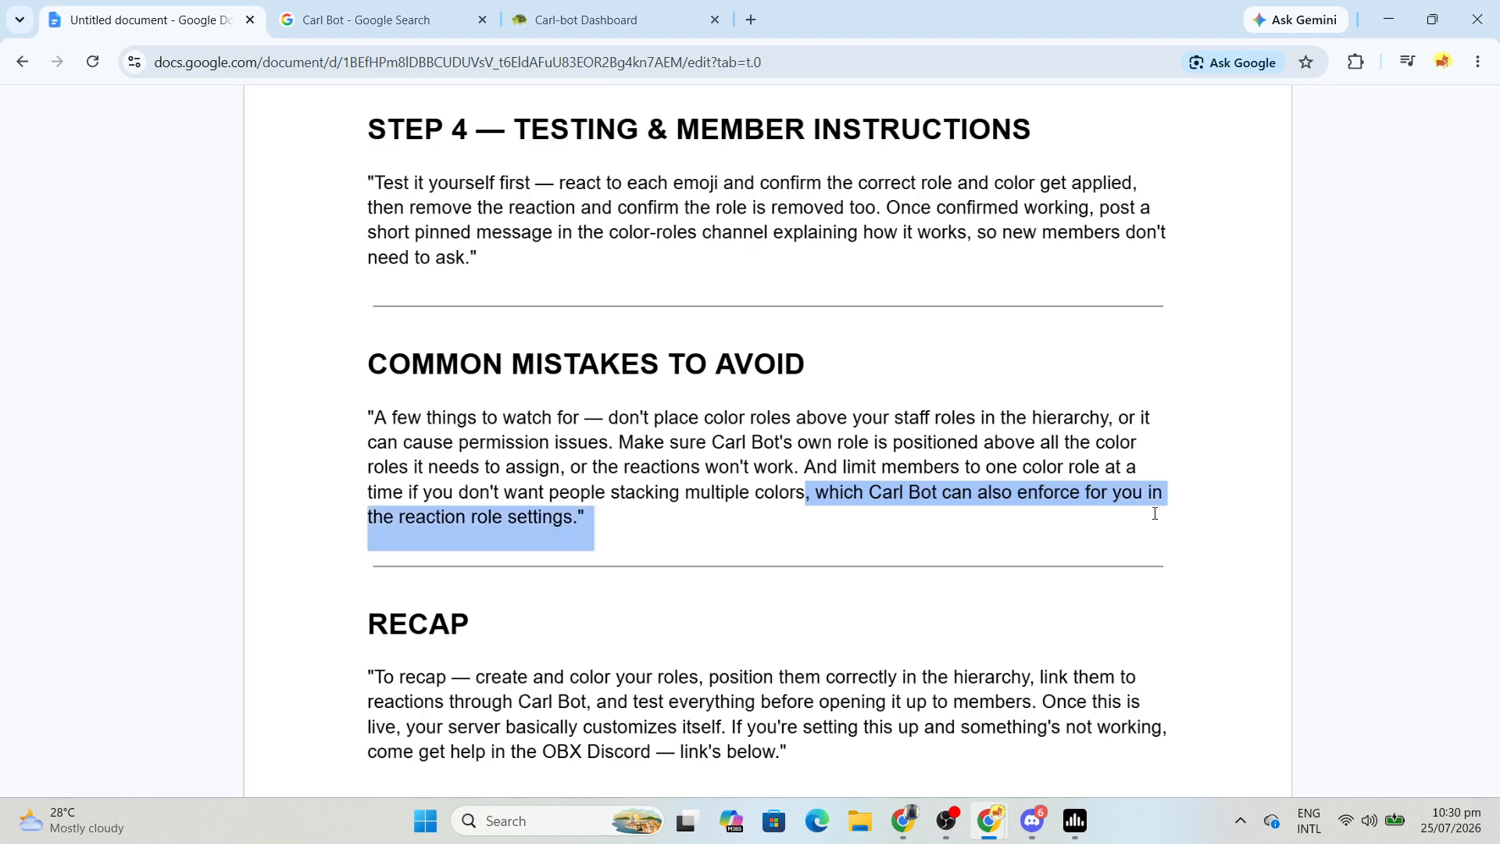
pyautogui.moveTo(950, 514); pyautogui.dragTo(951, 513)
# - Read the "Recap" section at the end of the script, highlighting its whole paragraph
pyautogui.scroll(-4, 859, 484)
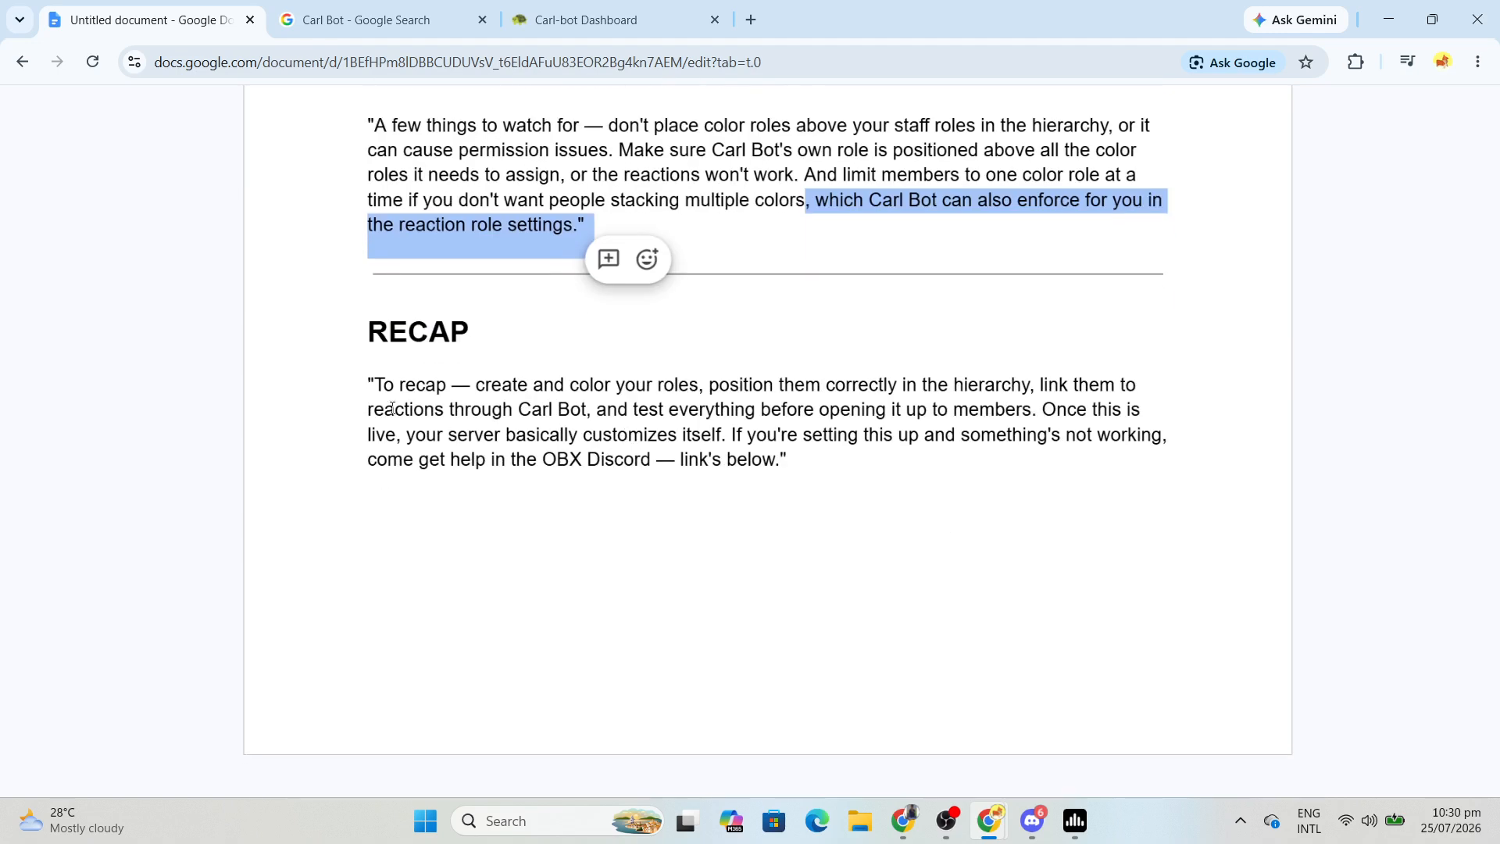
pyautogui.moveTo(358, 385); pyautogui.dragTo(781, 469)
pyautogui.scroll(-1, 797, 469)
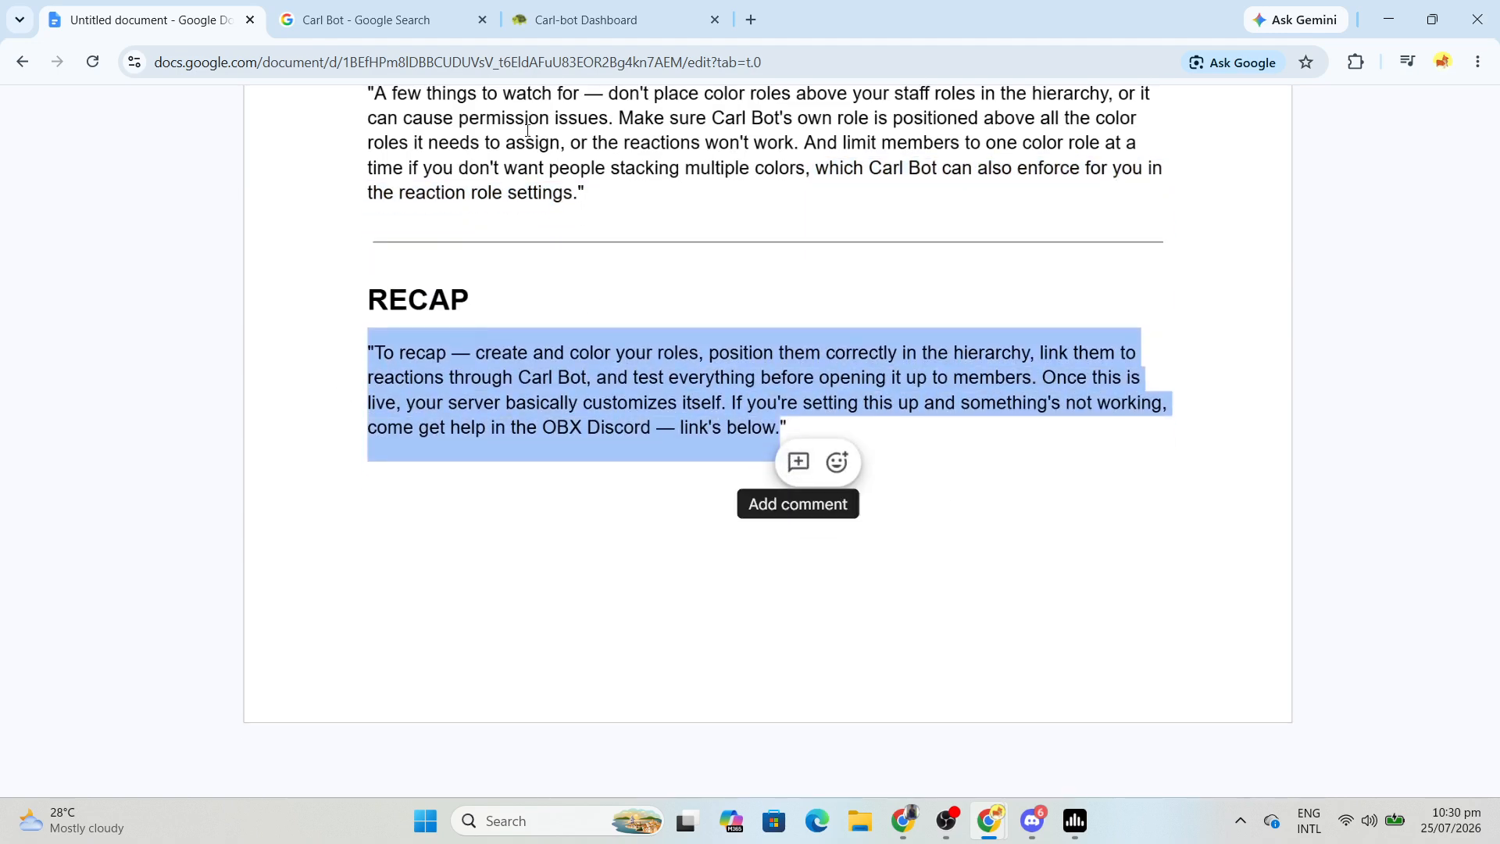
# - Switch to the Carl-bot dashboard and expand the Roles section to show its Reaction roles and Autoroles pages
pyautogui.click(614, 14)
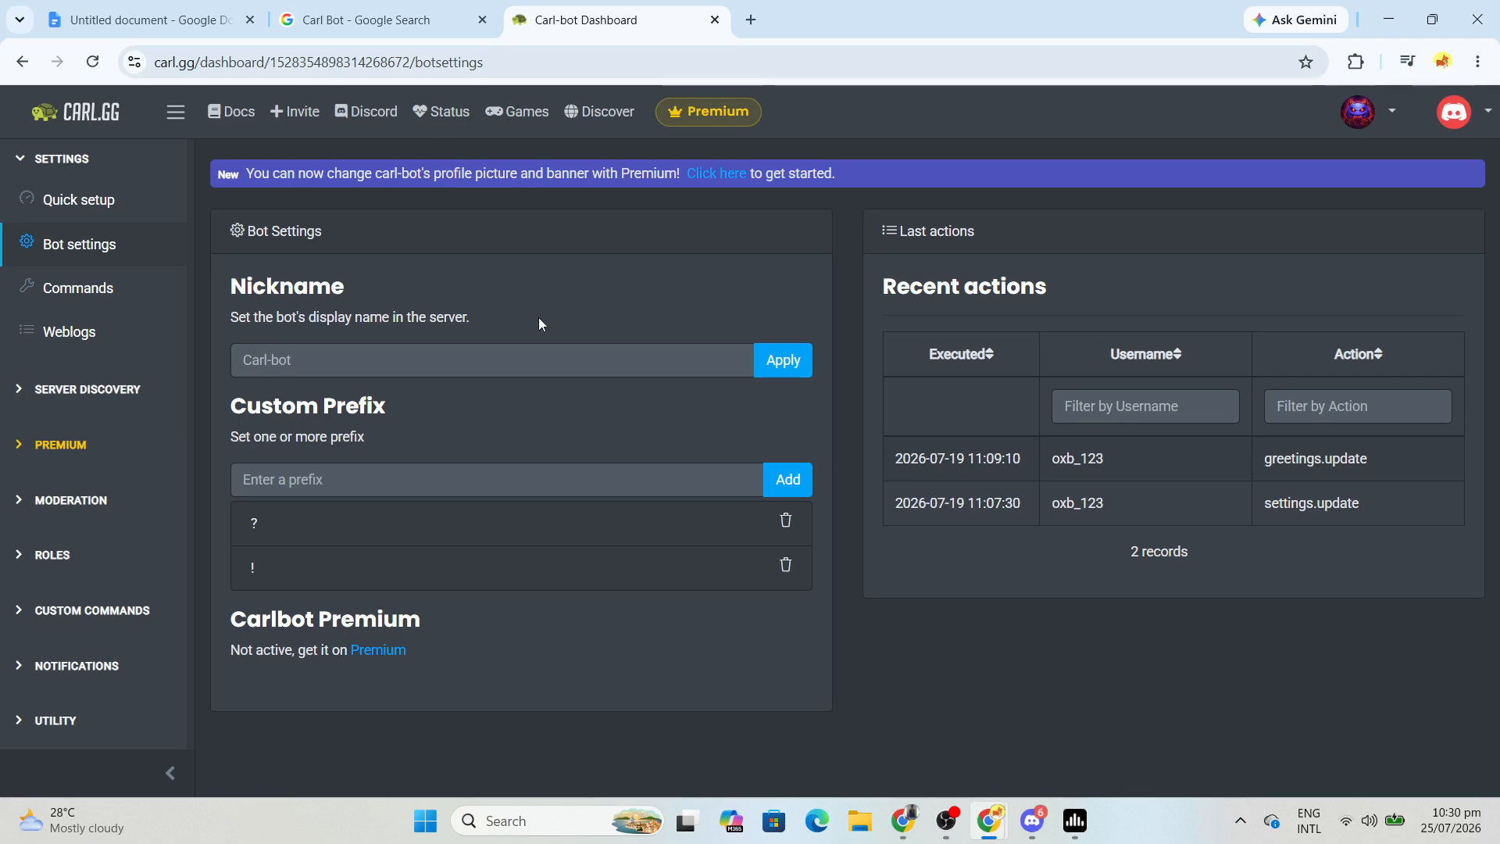
pyautogui.click(48, 555)
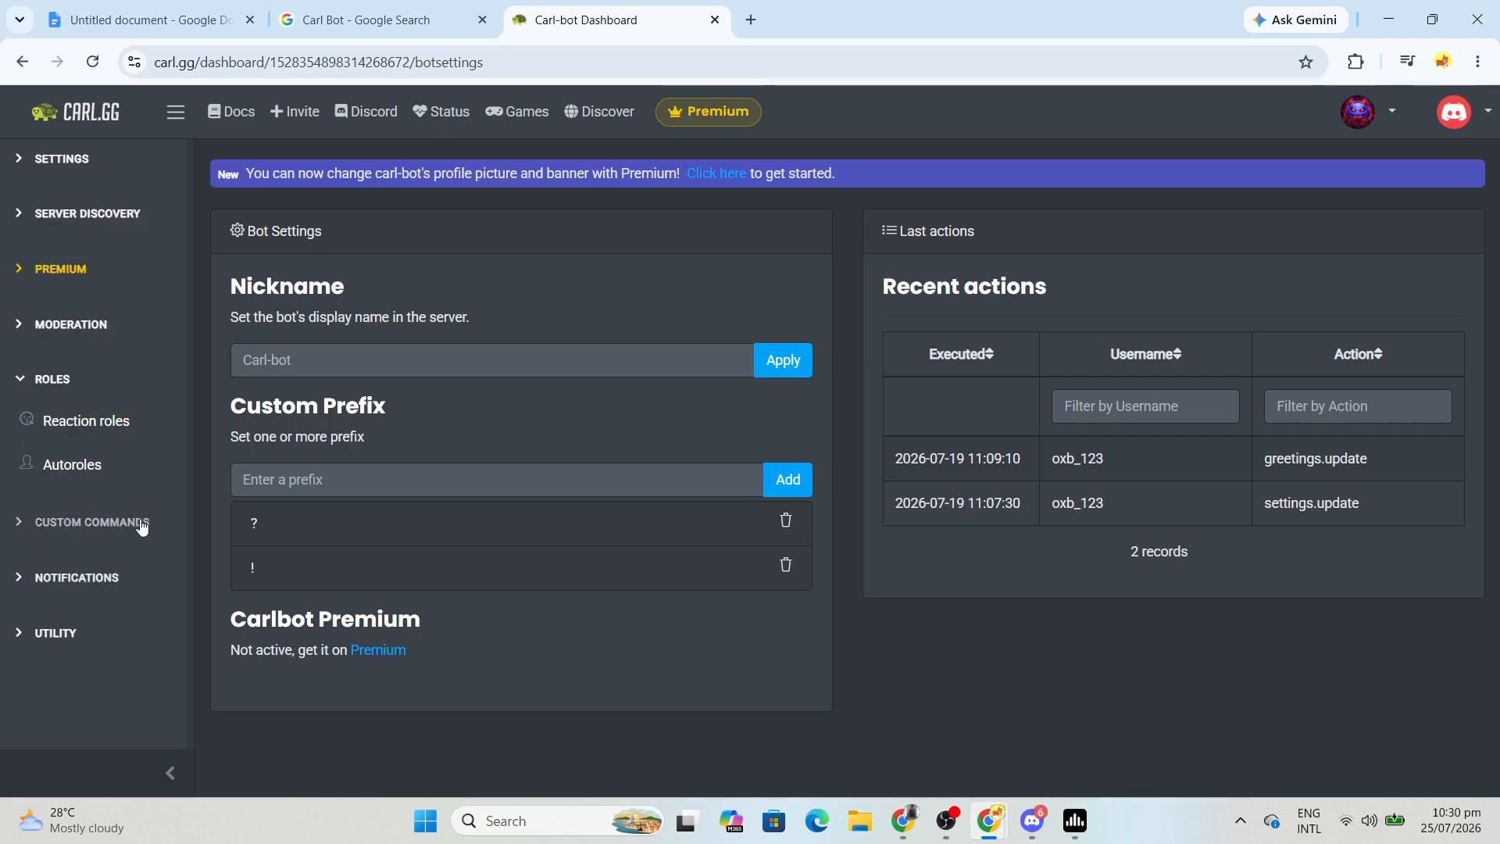